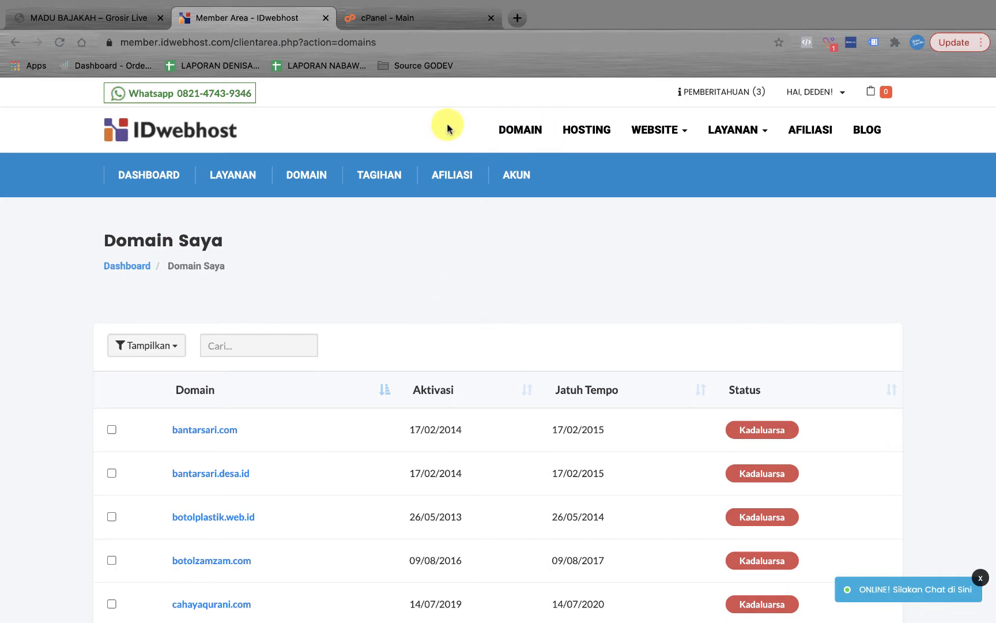
# Step: Open the management page of the active supriatna.net domain
pyautogui.scroll(-7, 416, 267)
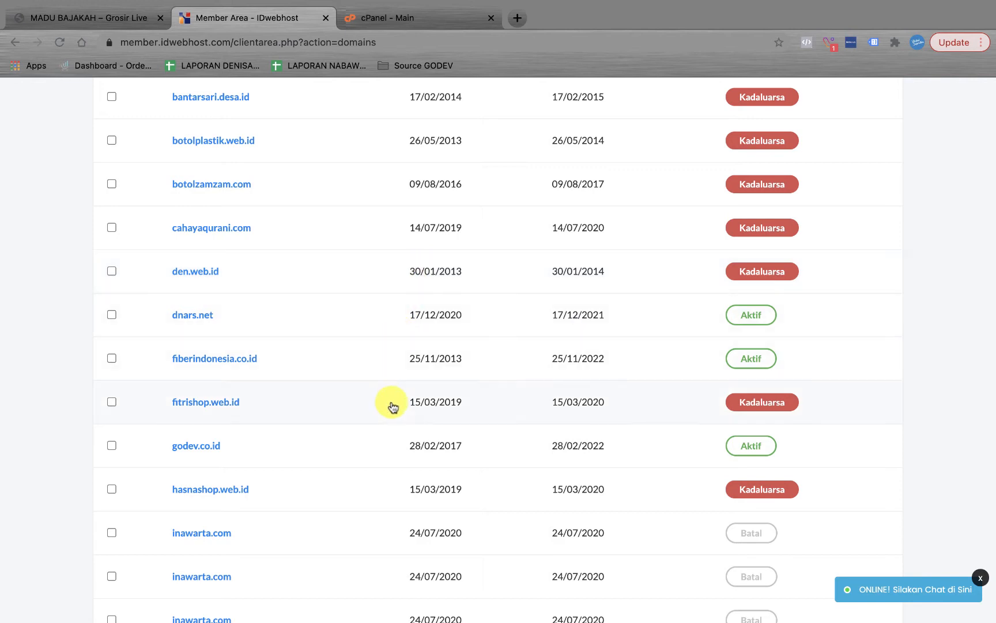
pyautogui.scroll(-2, 391, 408)
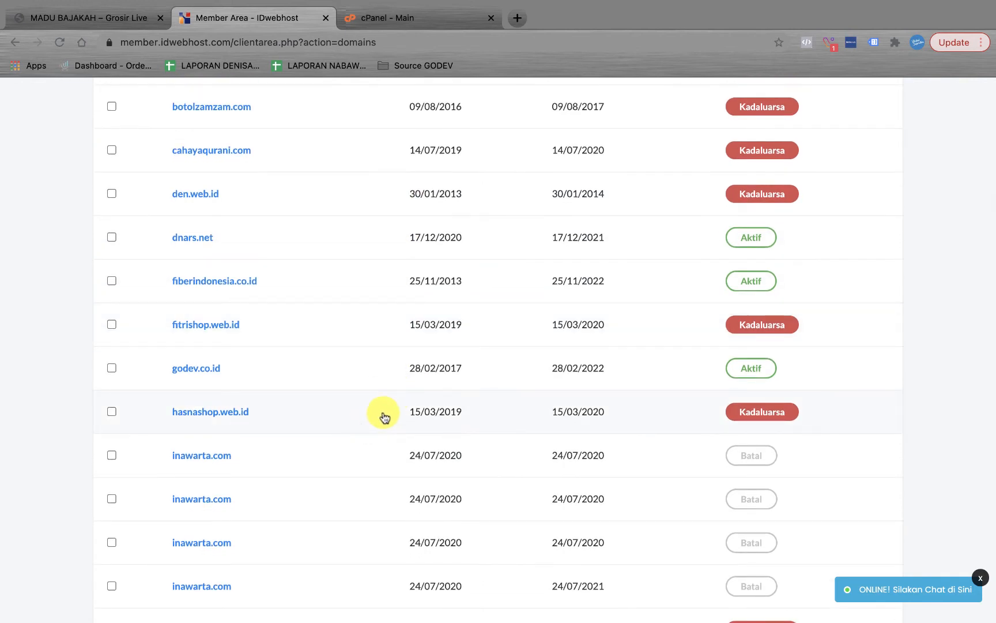
pyautogui.scroll(4, 276, 407)
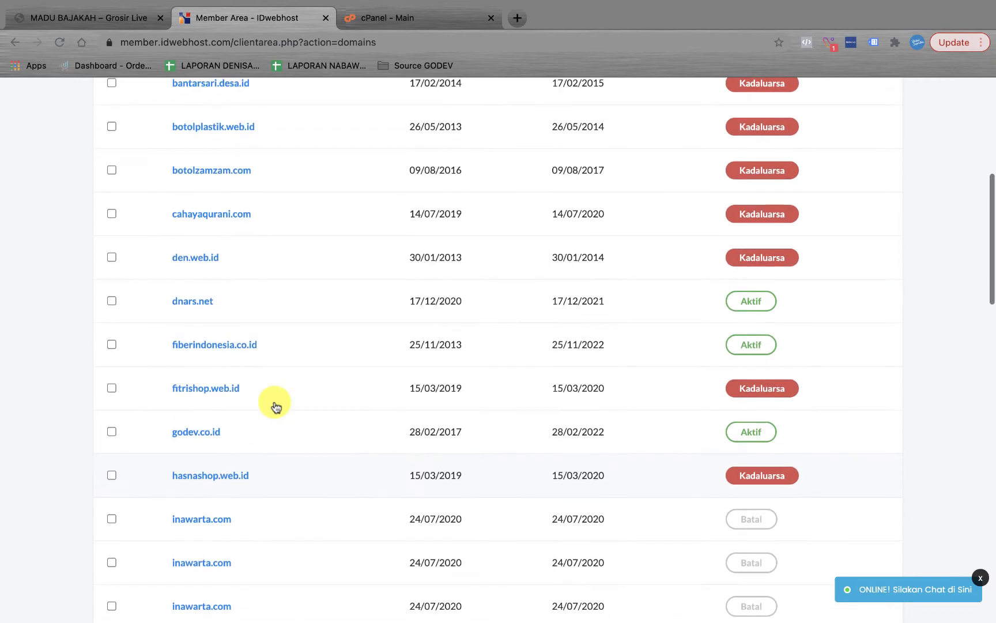
pyautogui.scroll(-19, 276, 407)
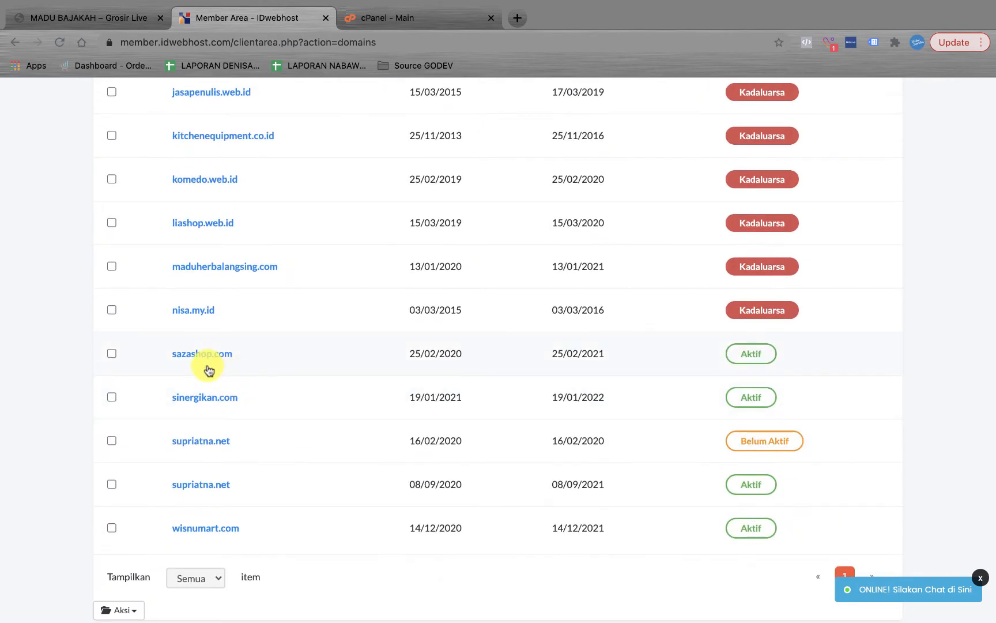
pyautogui.click(209, 489)
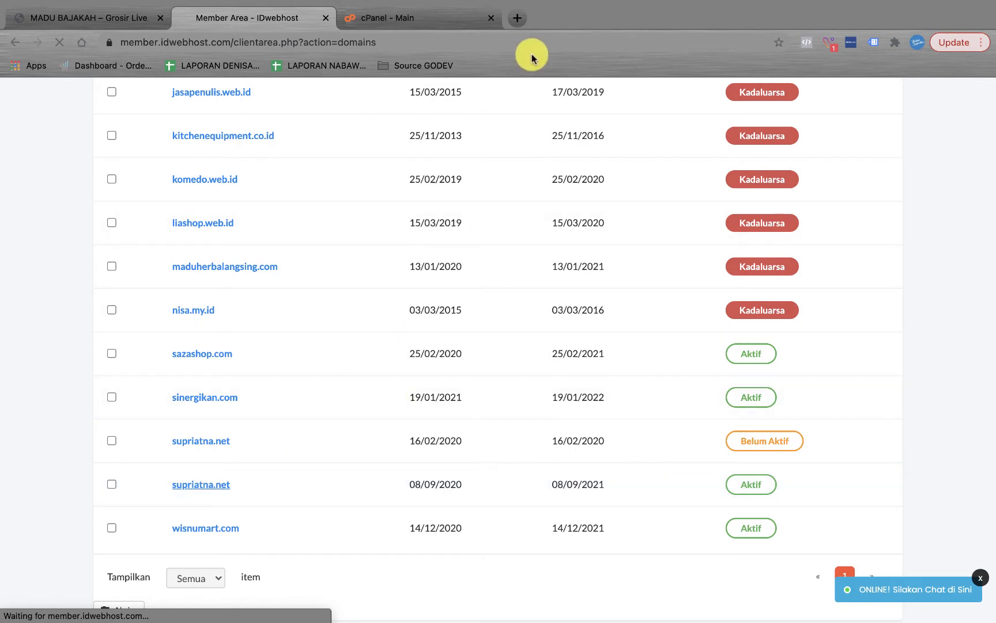
# Step: Set the nameservers to ns13.hawkhost.com and ns14.hawkhost.com and submit with Ganti Name Server
pyautogui.scroll(-5, 407, 369)
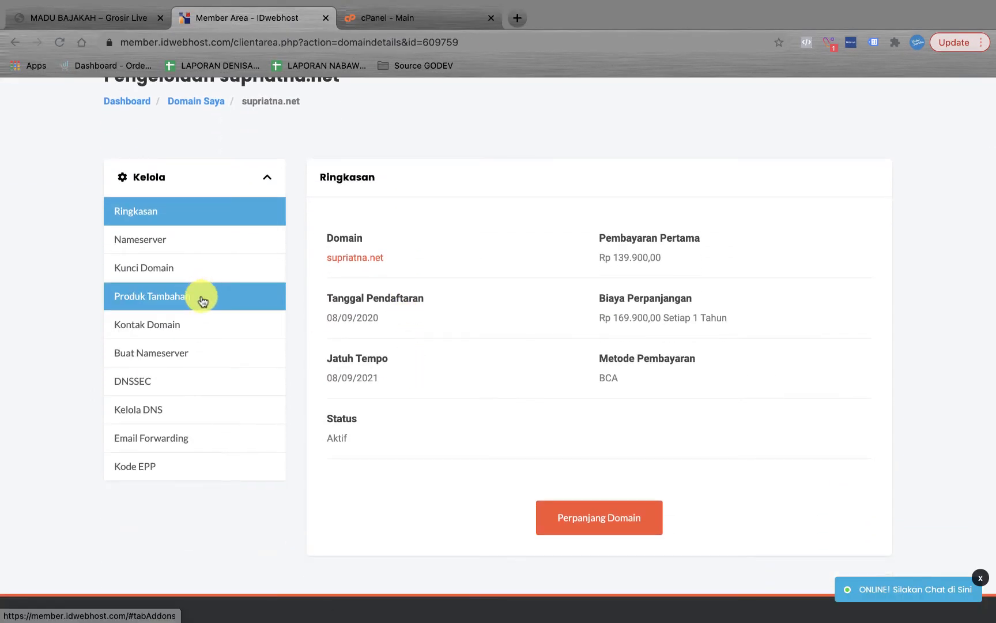
pyautogui.click(185, 248)
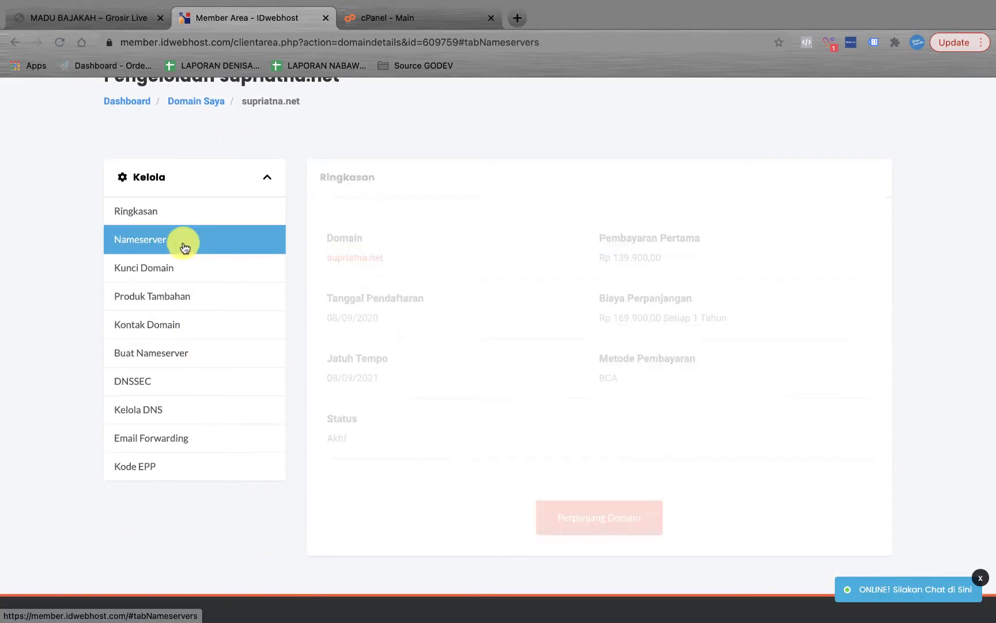
pyautogui.scroll(-2, 380, 363)
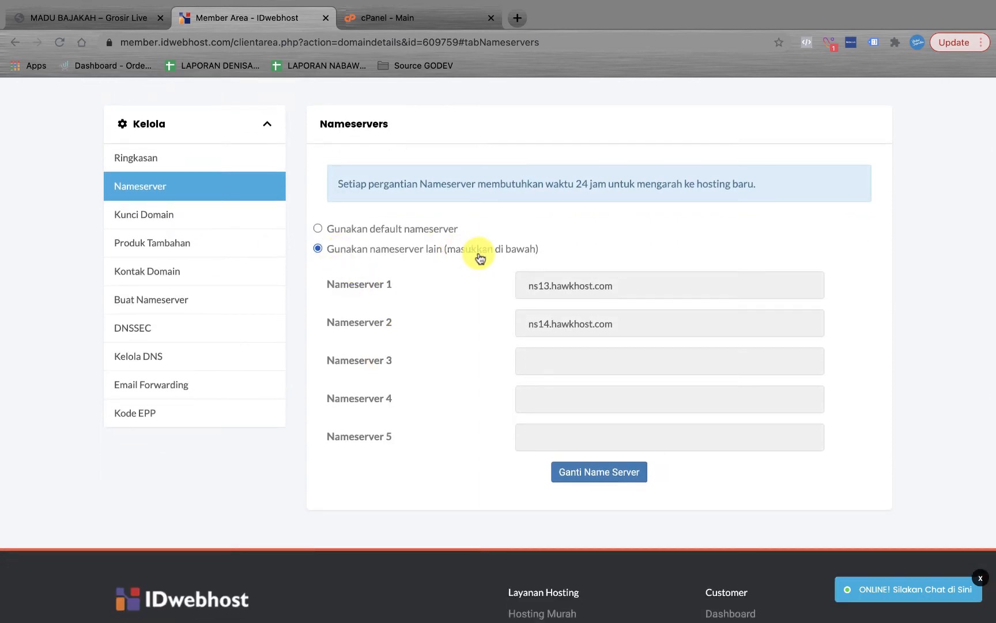
pyautogui.click(633, 290)
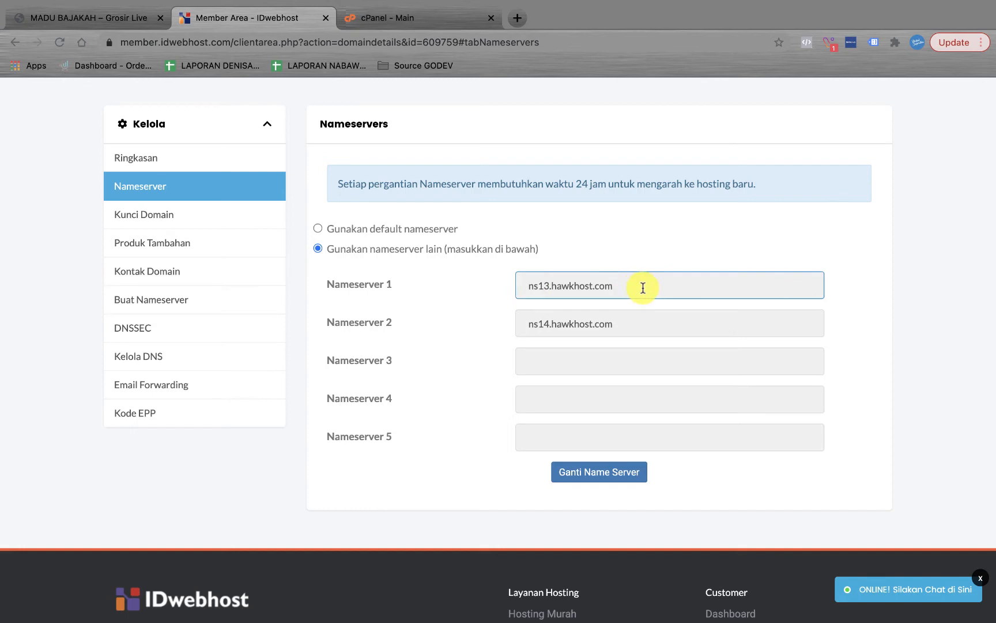
pyautogui.moveTo(643, 287); pyautogui.dragTo(493, 285)
pyautogui.moveTo(638, 324); pyautogui.dragTo(477, 330)
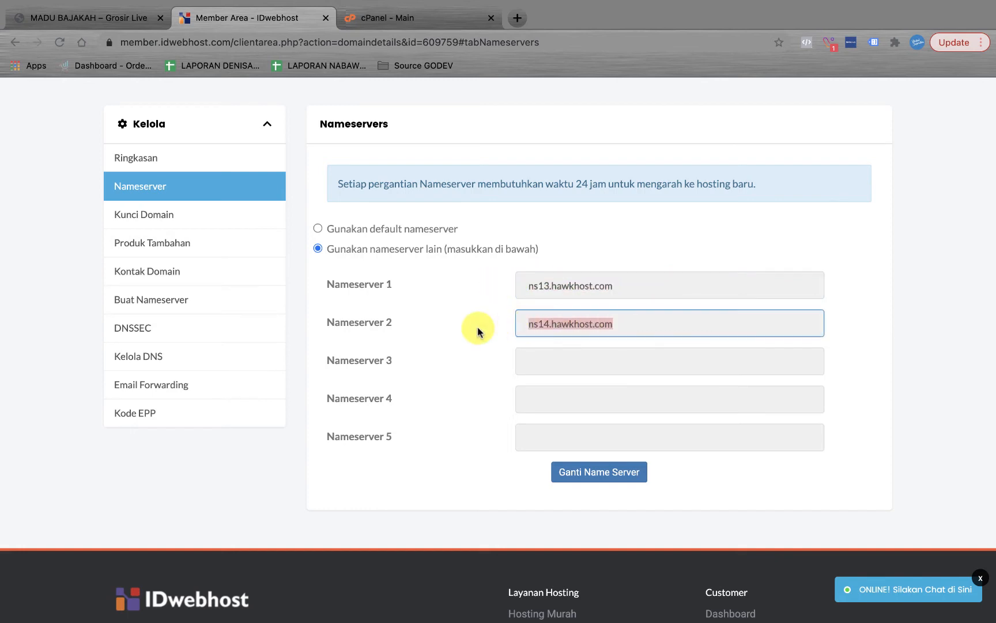
pyautogui.click(599, 477)
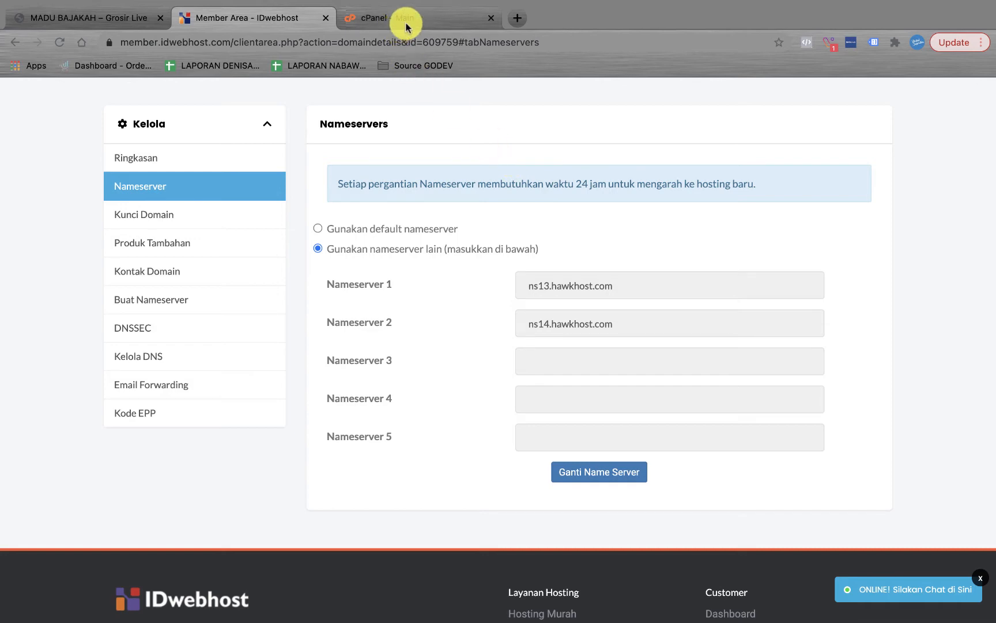
# Step: Open an extra empty browser tab, then return to the cPanel - Main dashboard
pyautogui.moveTo(435, 2)
pyautogui.click(438, 60)
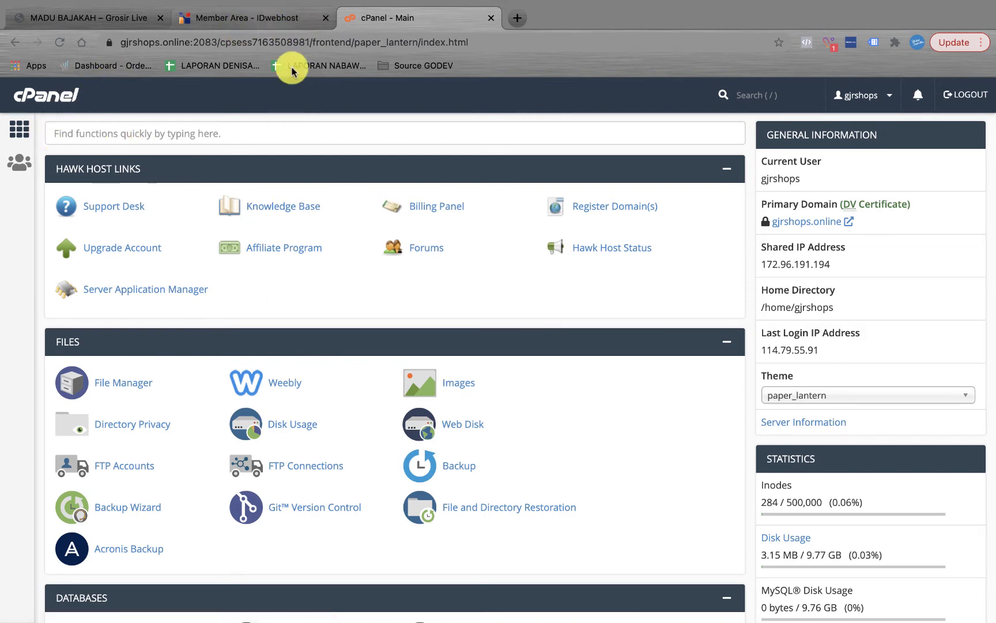
pyautogui.click(519, 22)
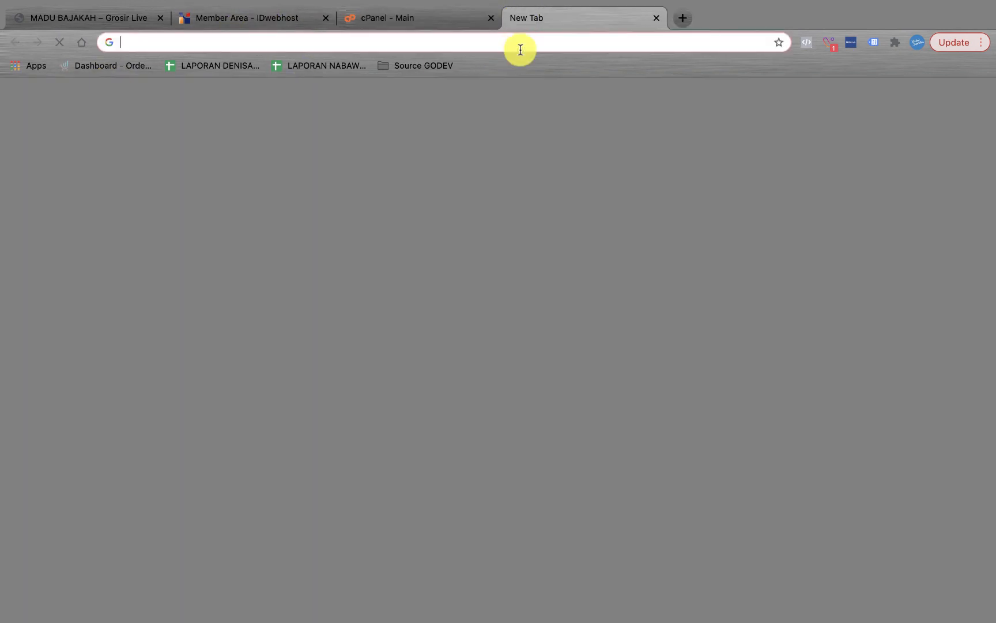
pyautogui.click(487, 43)
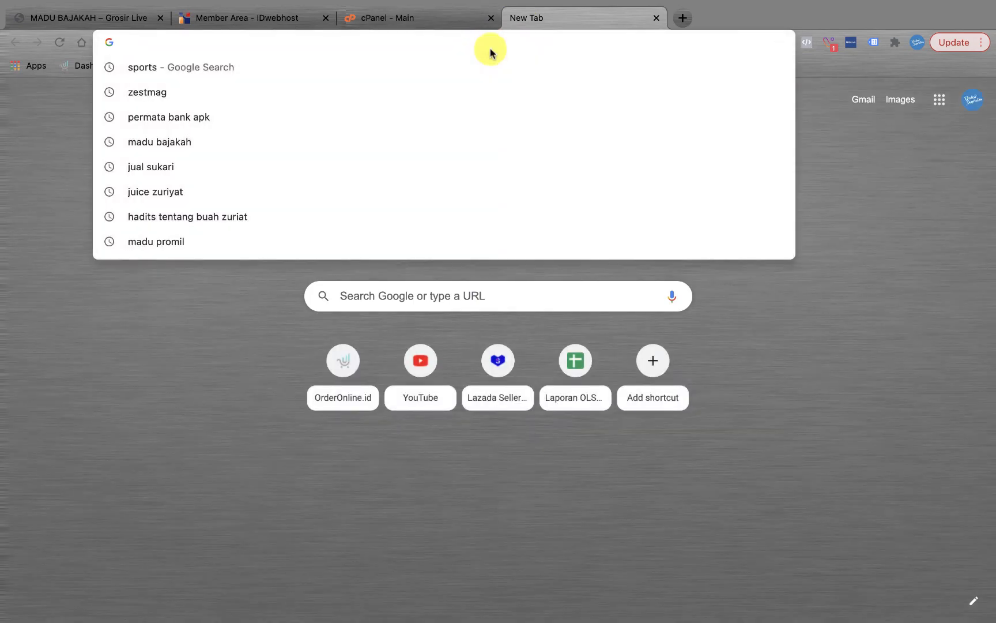
pyautogui.click(439, 21)
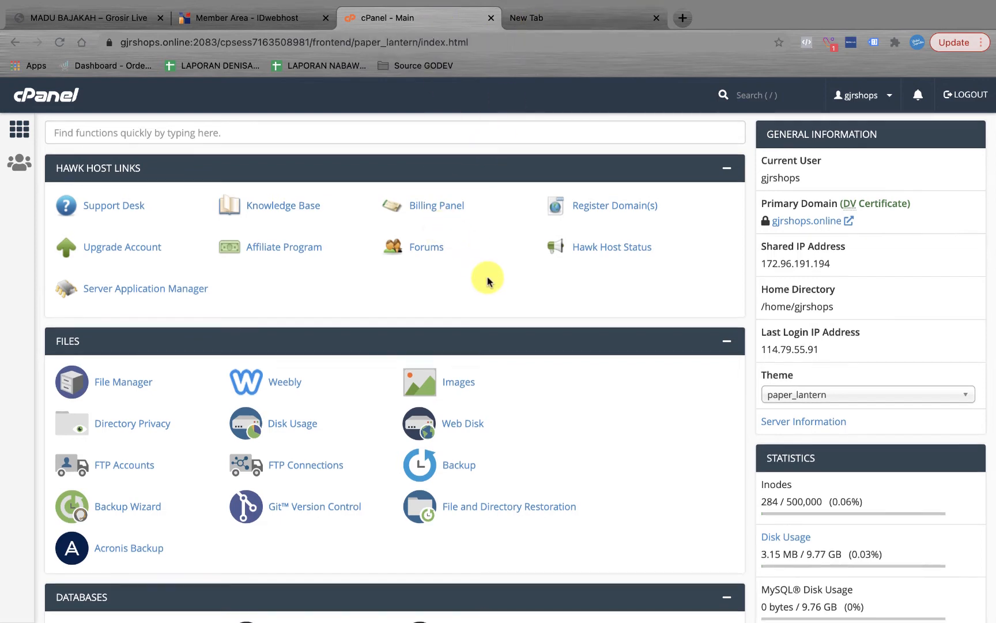
pyautogui.scroll(-1, 485, 275)
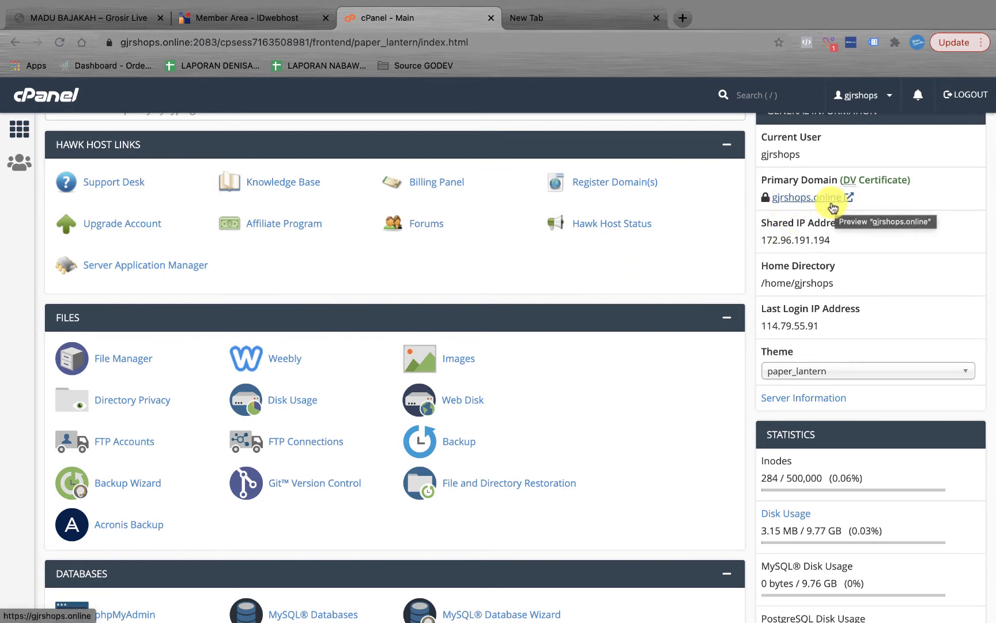
# Step: Enter gjrshops.online/cpanel in the new tab's address bar, fixing the typos along the way
pyautogui.click(576, 19)
pyautogui.click(581, 41)
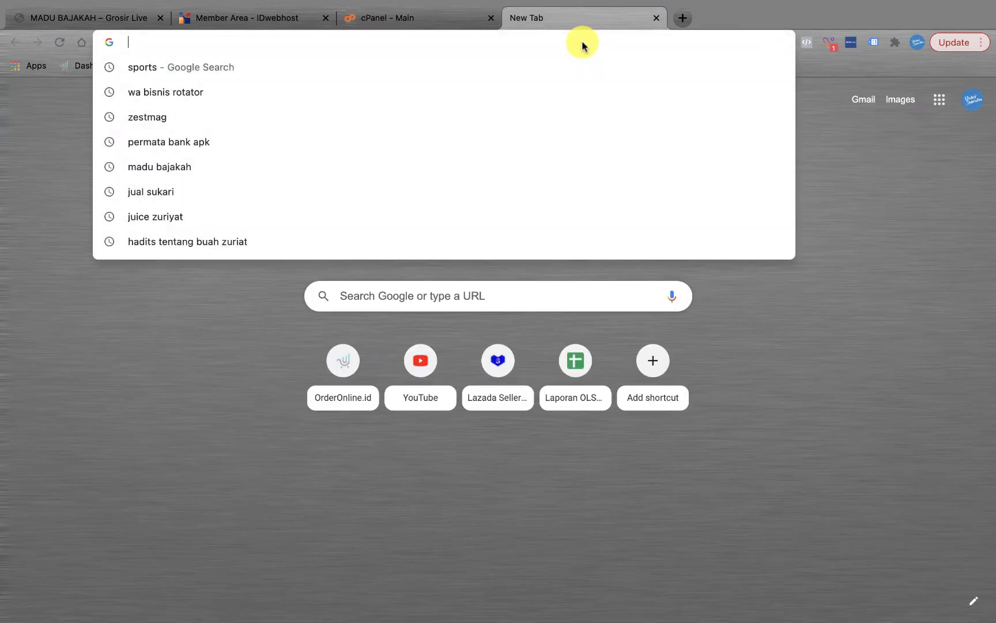
pyautogui.write('gjr')
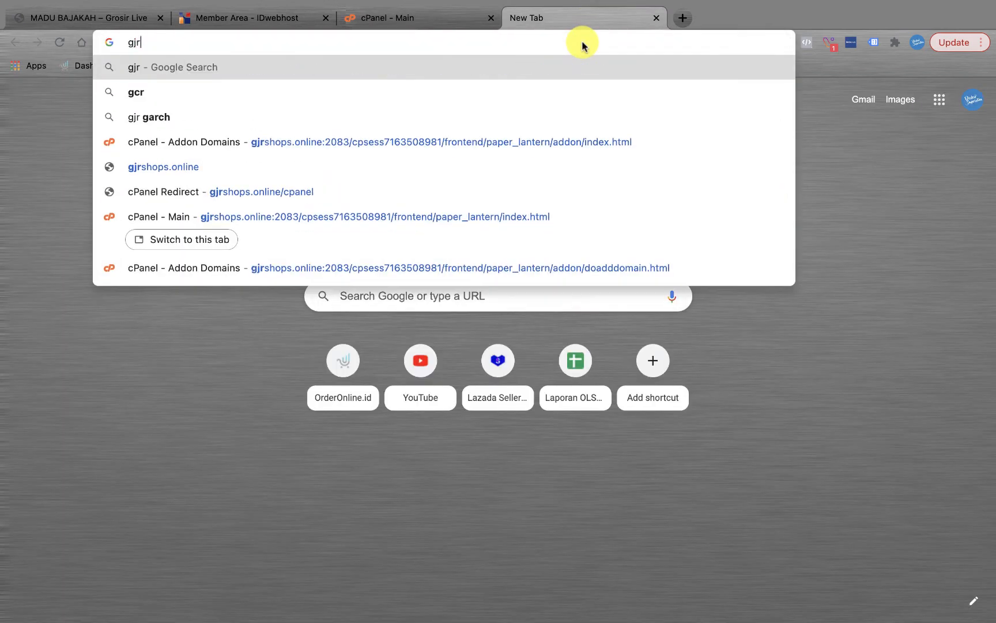
pyautogui.write('shos.com')
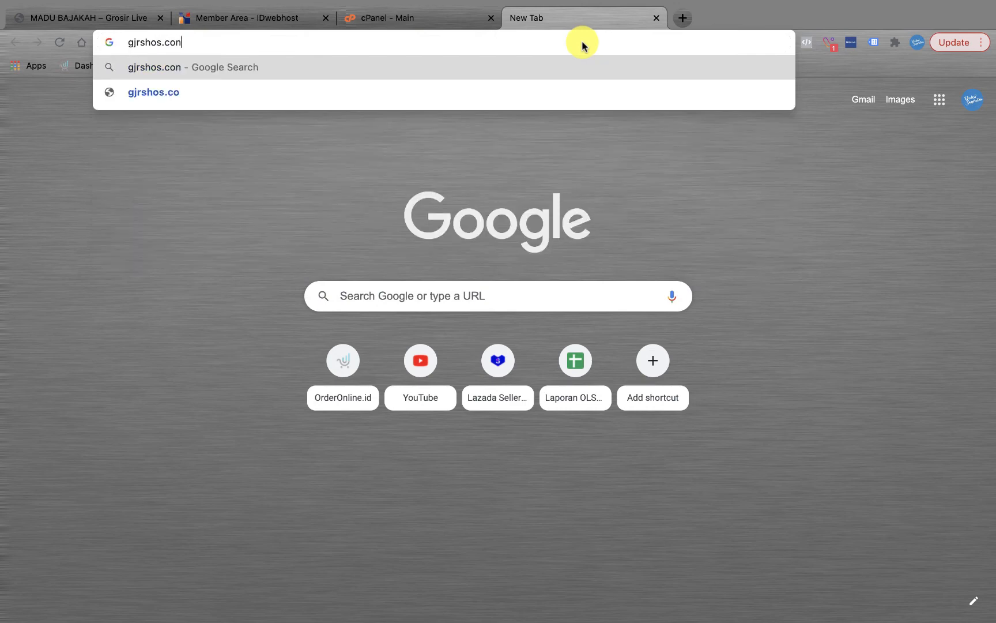
pyautogui.press('BackSpace')
pyautogui.press('BackSpace')
pyautogui.press('BackSpace')
pyautogui.write('online')
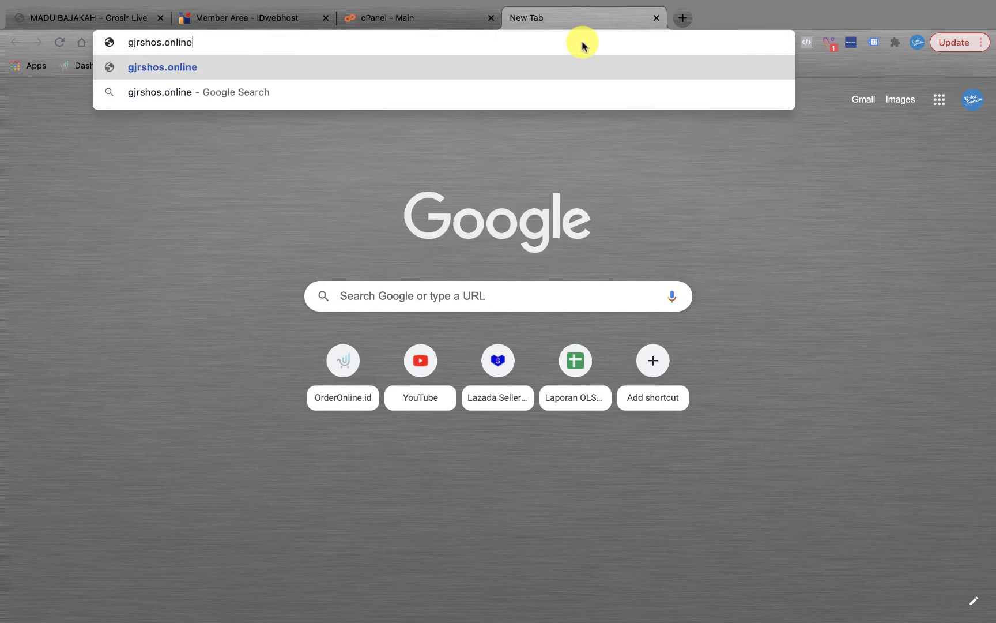
pyautogui.press('BackSpace')
pyautogui.press('BackSpace')
pyautogui.press('BackSpace')
pyautogui.press('BackSpace')
pyautogui.press('BackSpace')
pyautogui.press('BackSpace')
pyautogui.press('BackSpace')
pyautogui.press('BackSpace')
pyautogui.write('p')
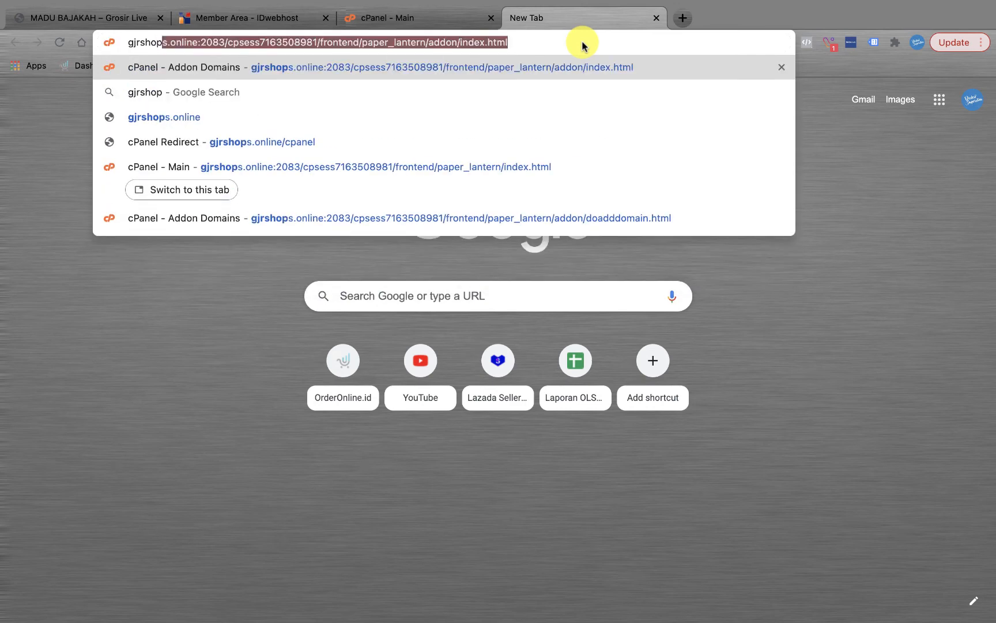
pyautogui.write('s.online')
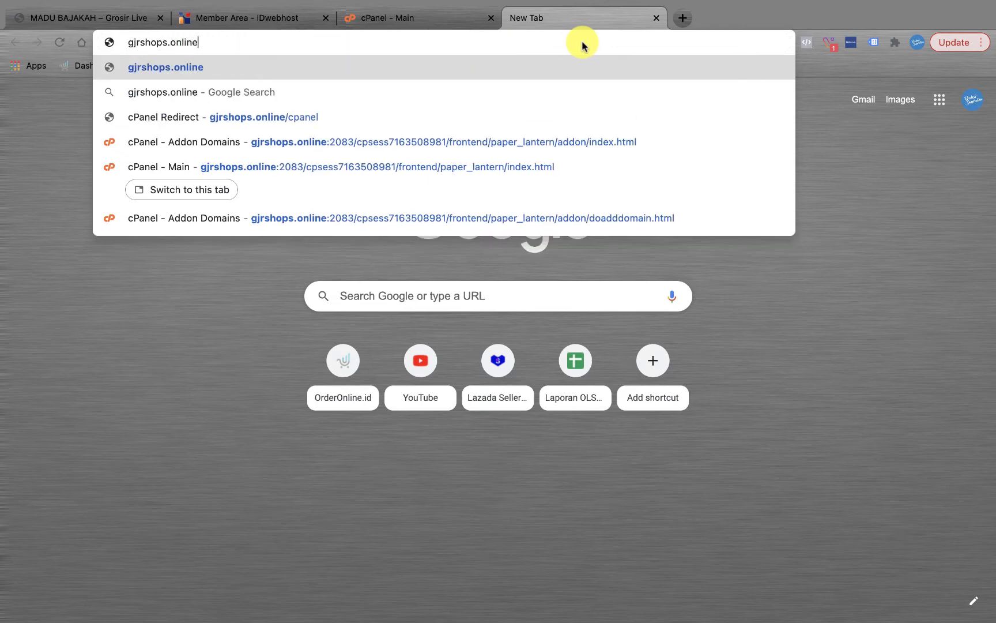
pyautogui.write('/cpanel')
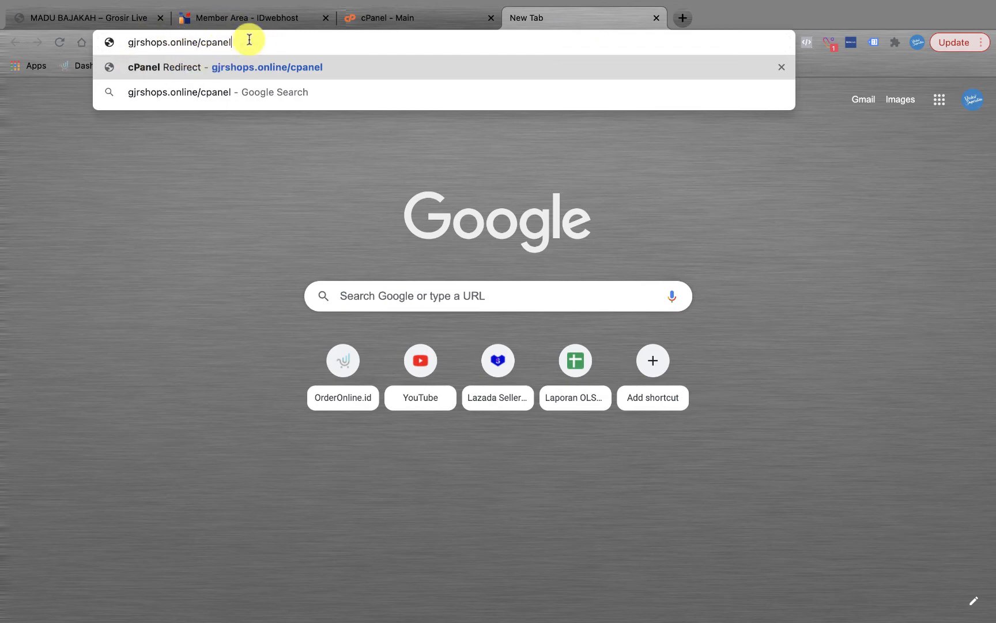
# Step: Find the Domains section on the cPanel home page and open Addon Domains
pyautogui.click(443, 20)
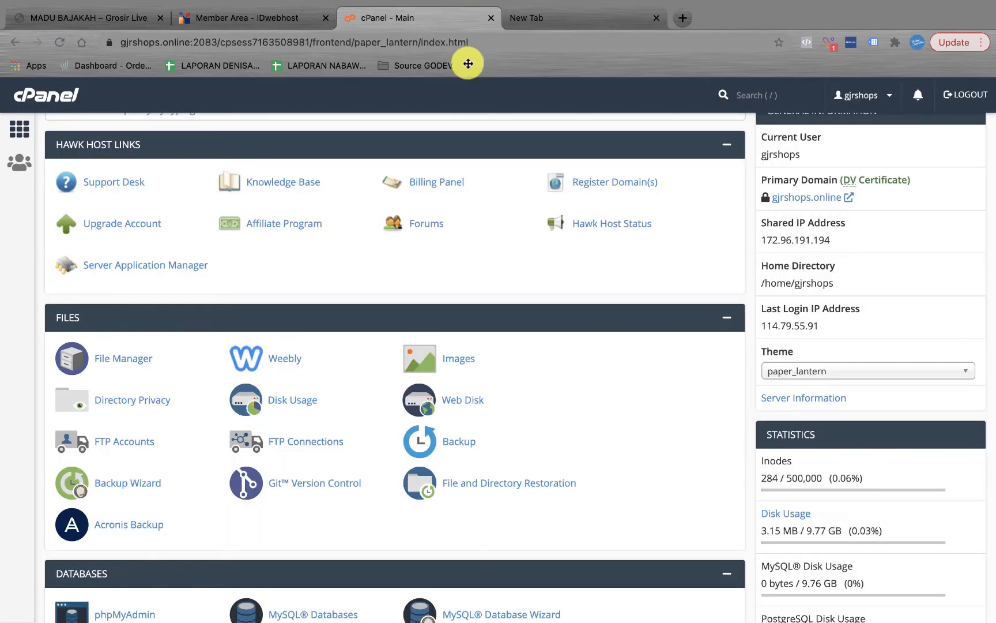
pyautogui.scroll(-3, 569, 369)
pyautogui.scroll(-15, 569, 369)
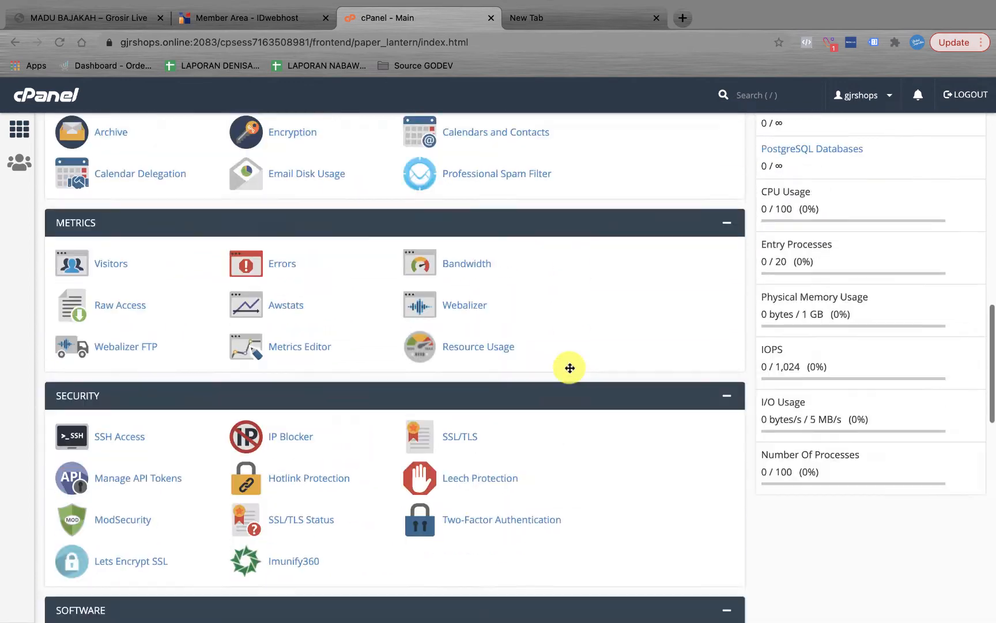
pyautogui.scroll(15, 569, 369)
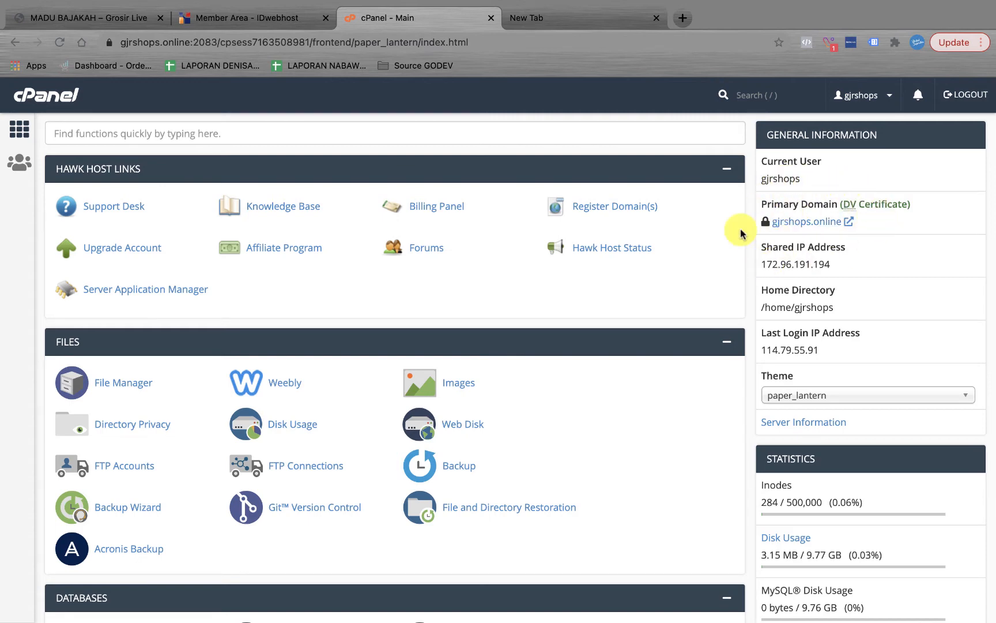
pyautogui.scroll(-8, 591, 413)
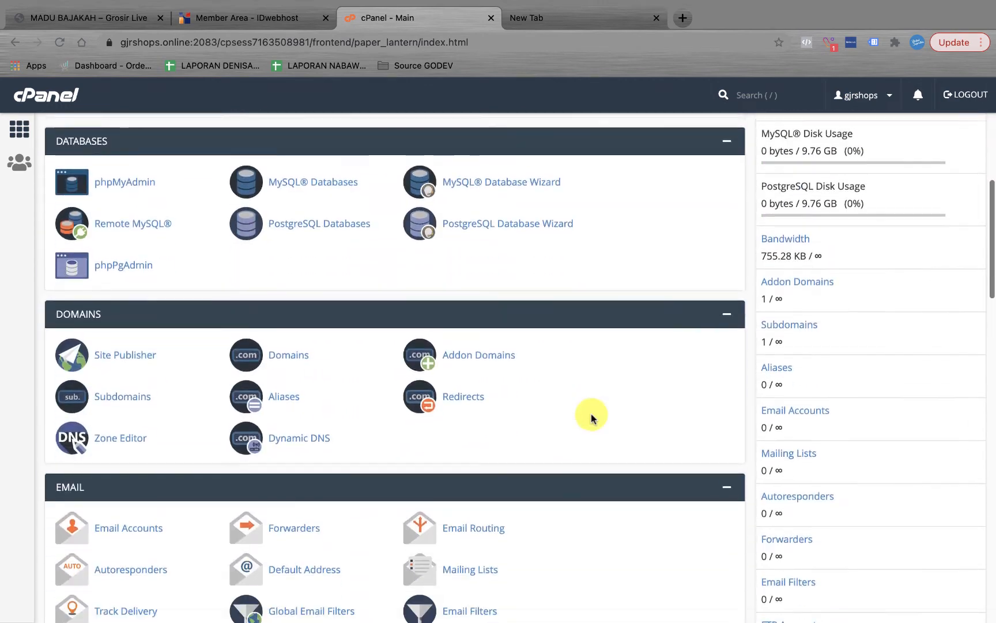
pyautogui.scroll(-2, 591, 414)
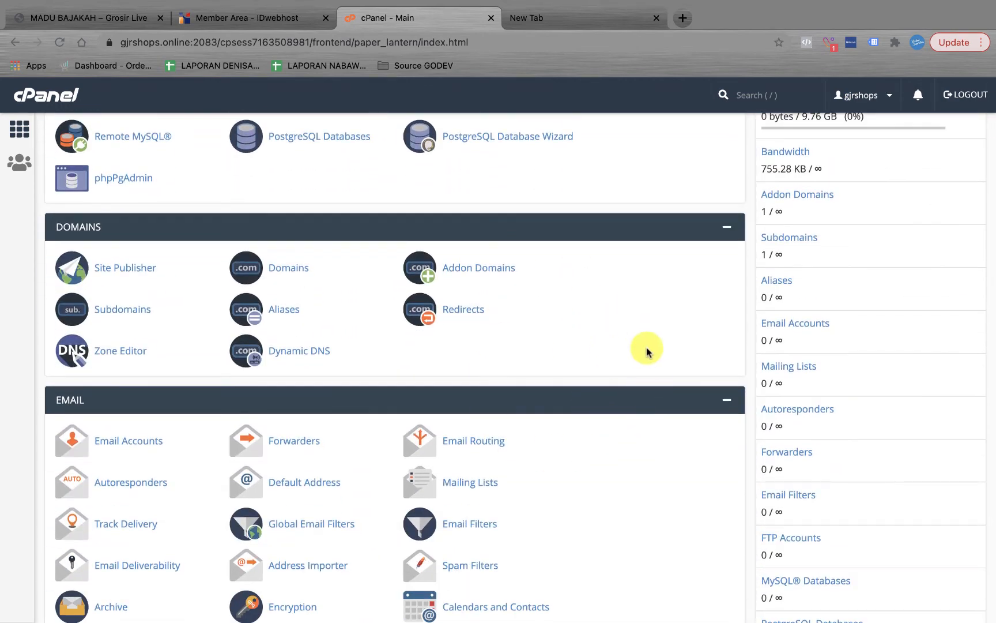
pyautogui.scroll(10, 647, 352)
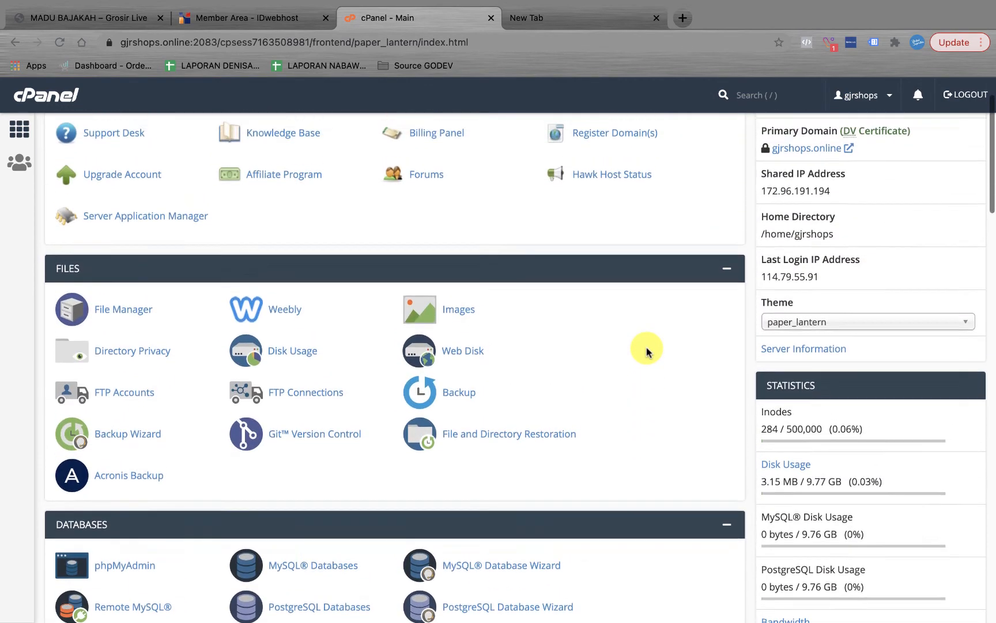
pyautogui.scroll(2, 647, 352)
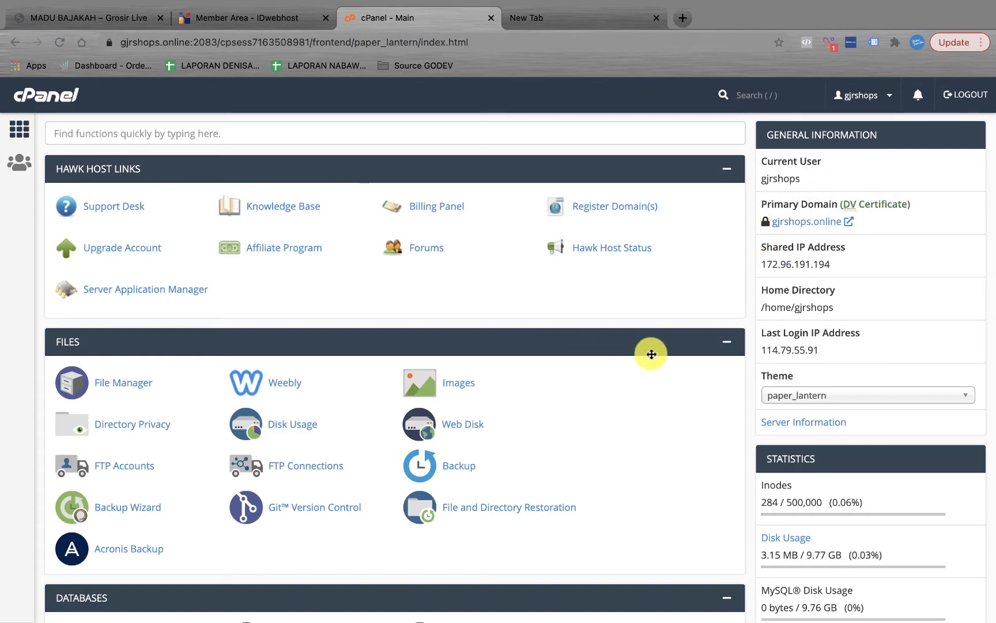
pyautogui.scroll(-8, 651, 354)
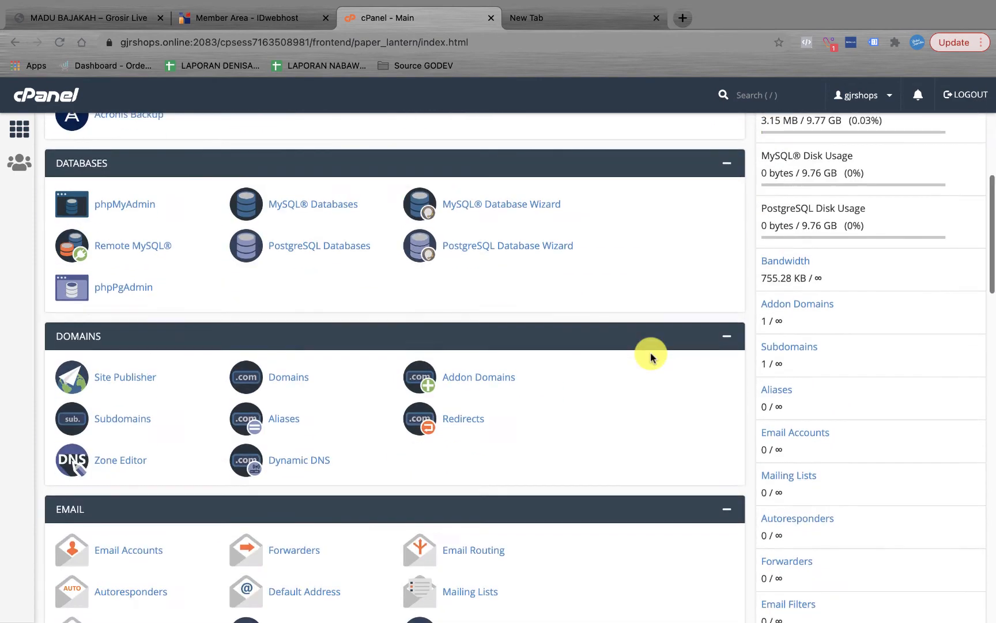
pyautogui.scroll(8, 650, 354)
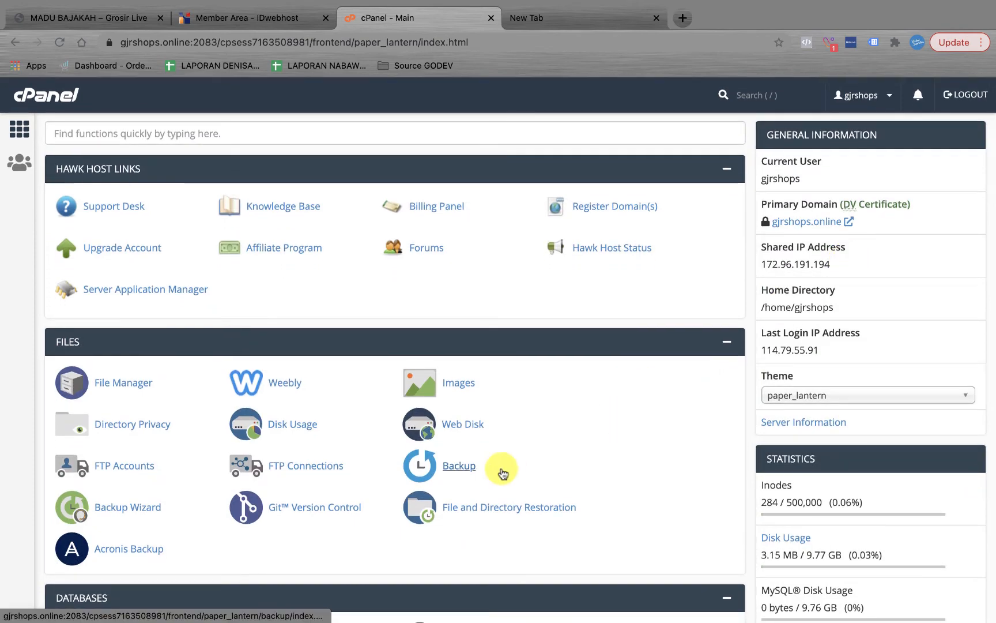
pyautogui.scroll(-8, 502, 473)
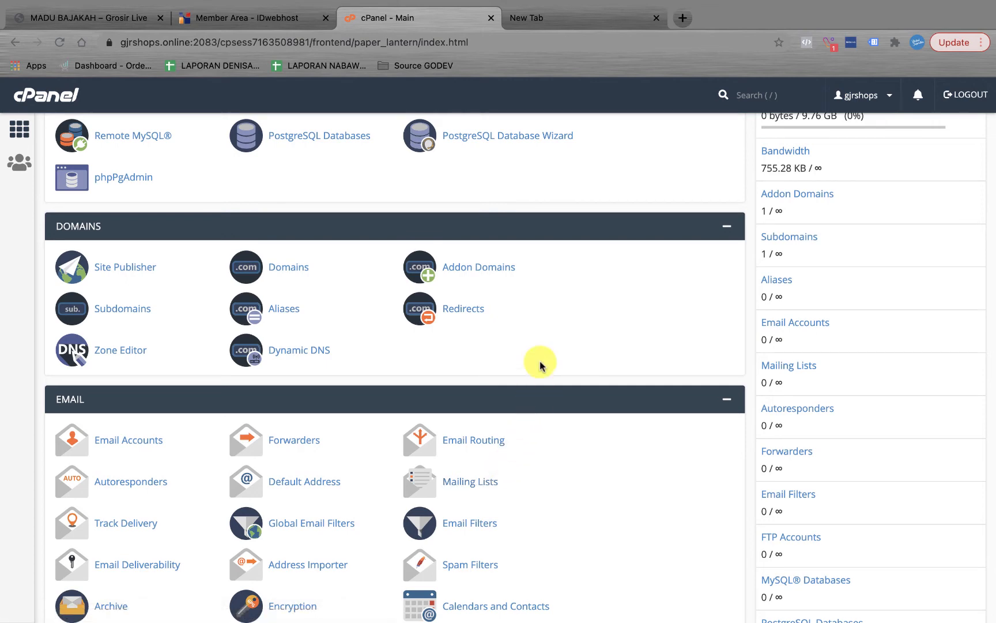
pyautogui.scroll(10, 540, 365)
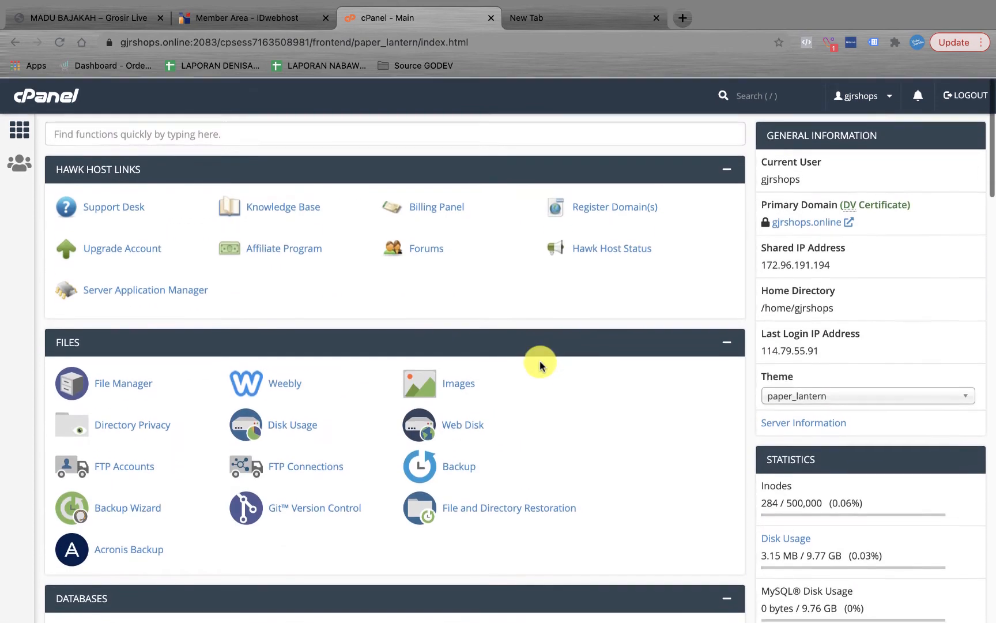
pyautogui.scroll(-10, 523, 483)
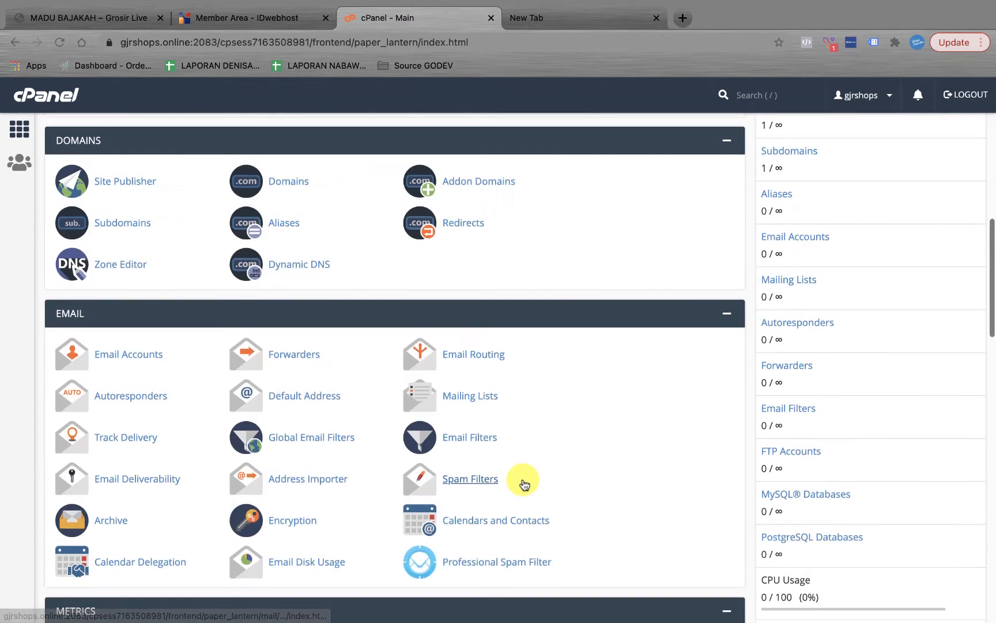
pyautogui.click(494, 184)
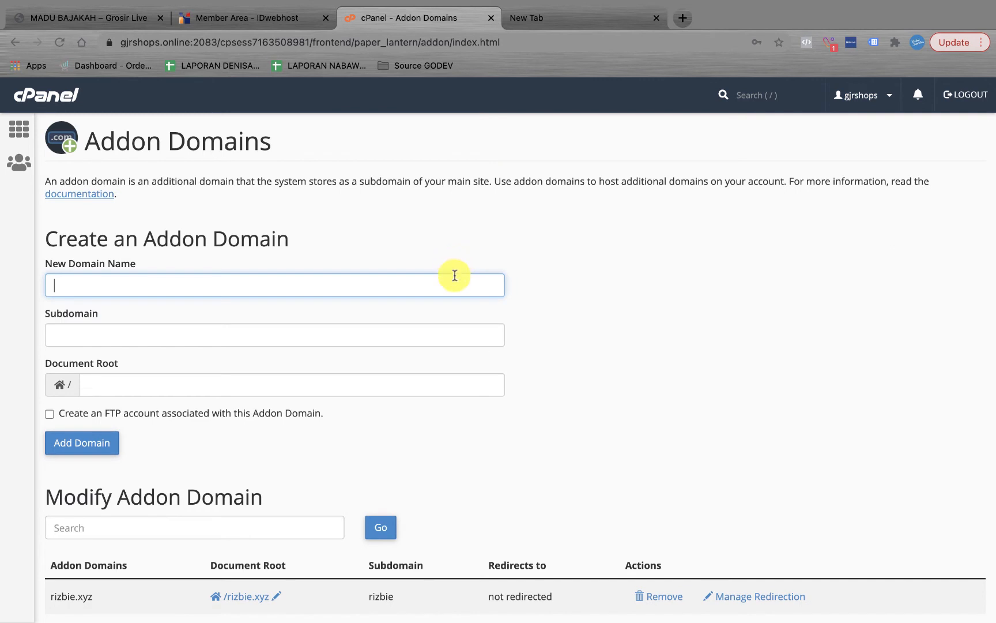
# Step: Enter supriatna.net as the new domain so subdomain supriatna and document root supriatna.net auto-fill
pyautogui.scroll(-2, 449, 352)
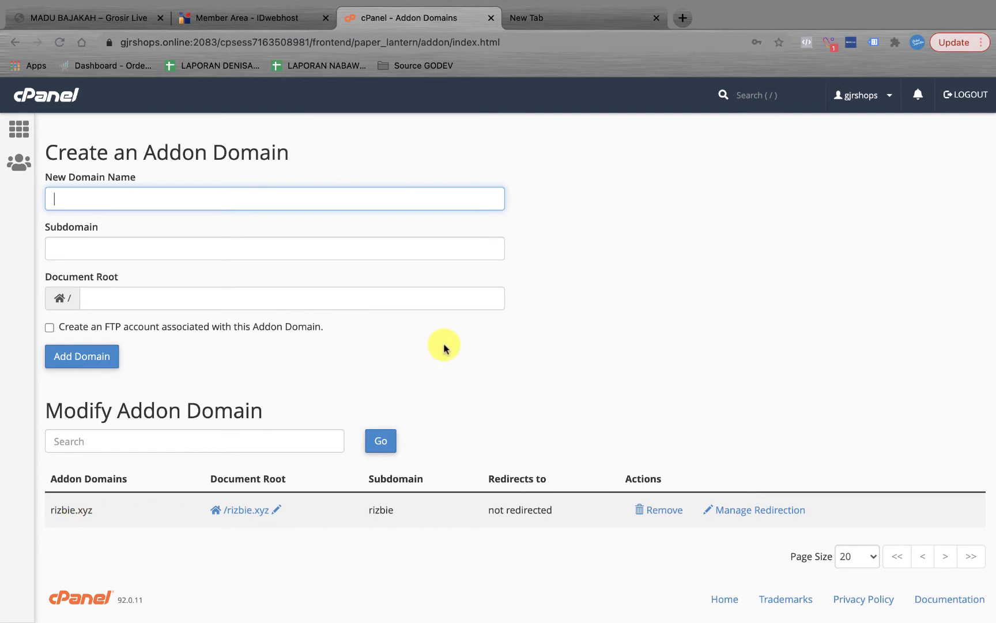
pyautogui.scroll(2, 444, 344)
pyautogui.click(233, 280)
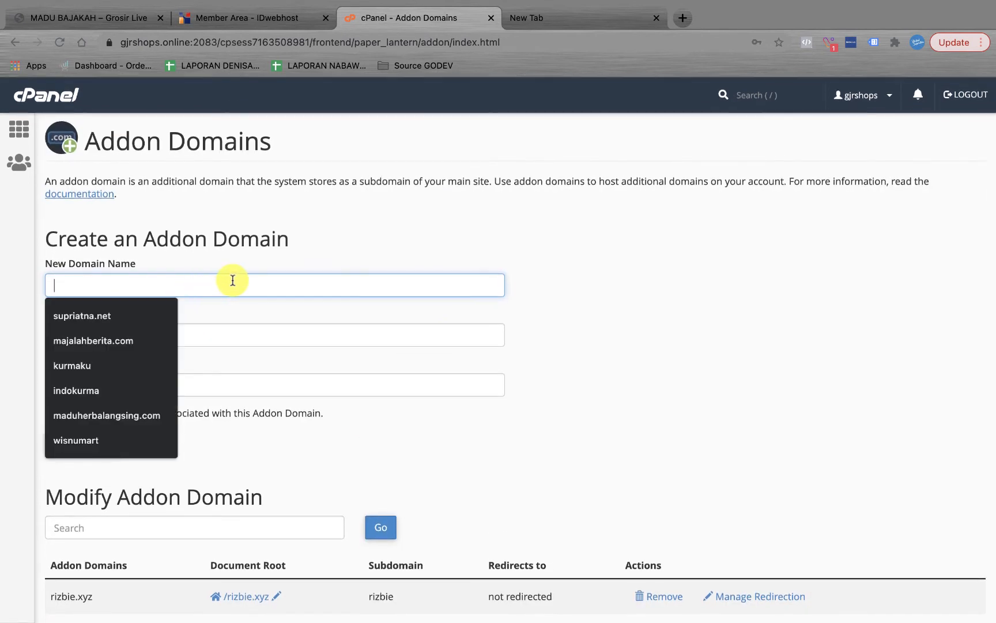
pyautogui.write('supriatna')
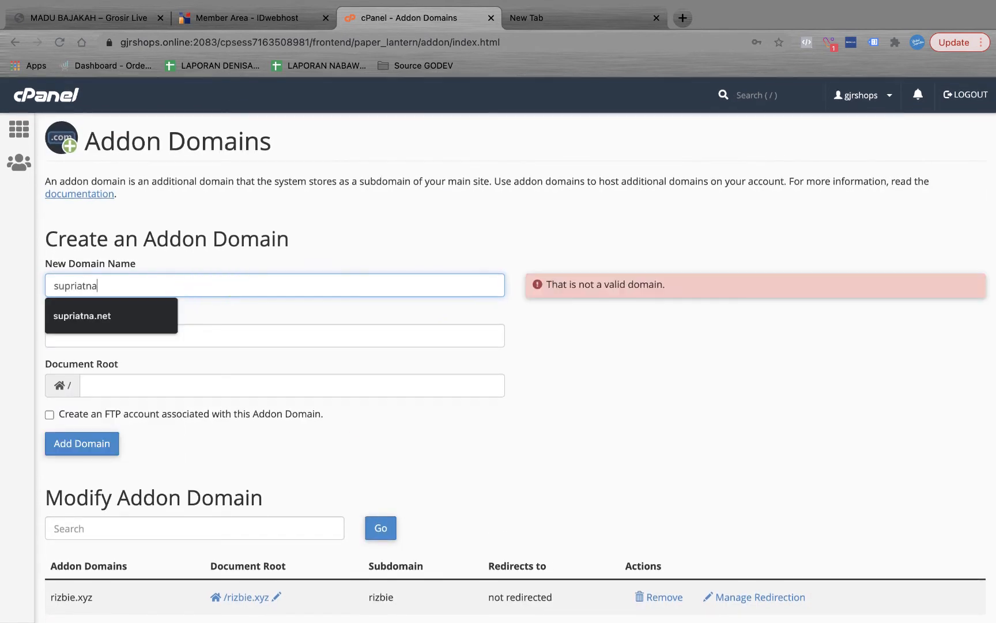
pyautogui.write('.net')
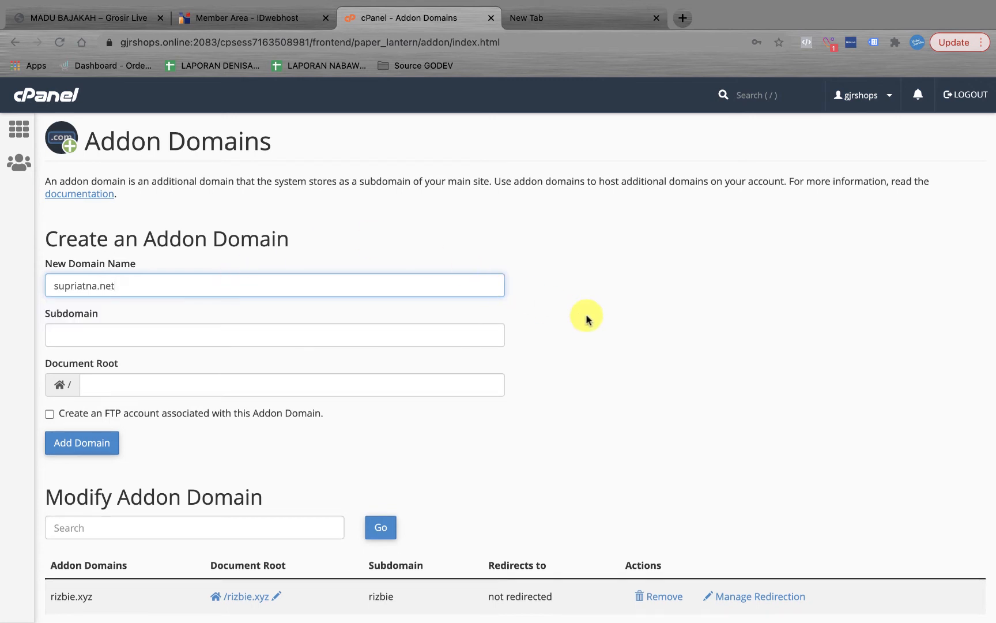
pyautogui.click(587, 317)
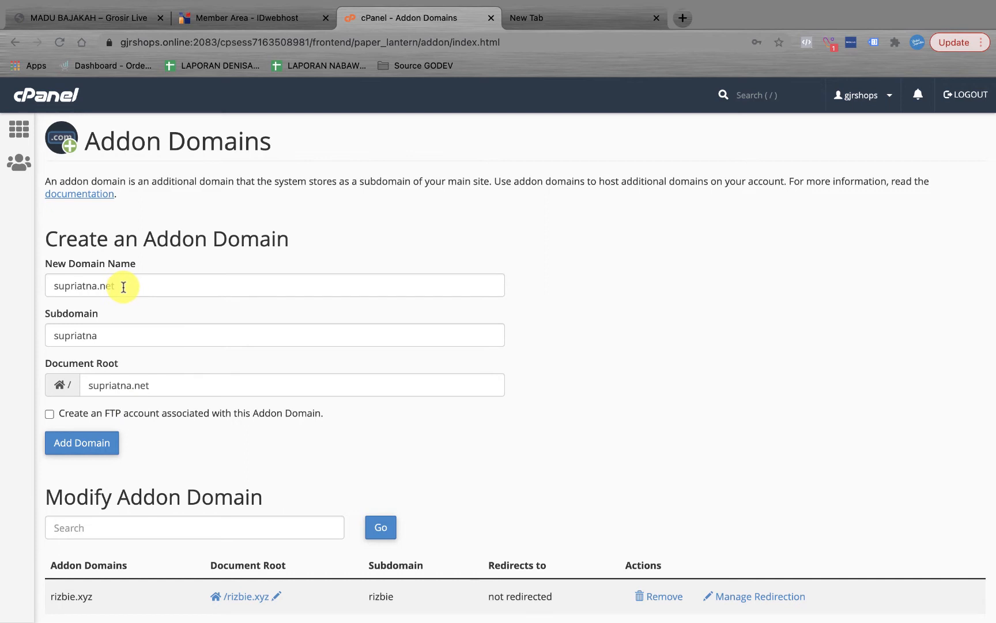
pyautogui.moveTo(124, 287); pyautogui.dragTo(44, 291)
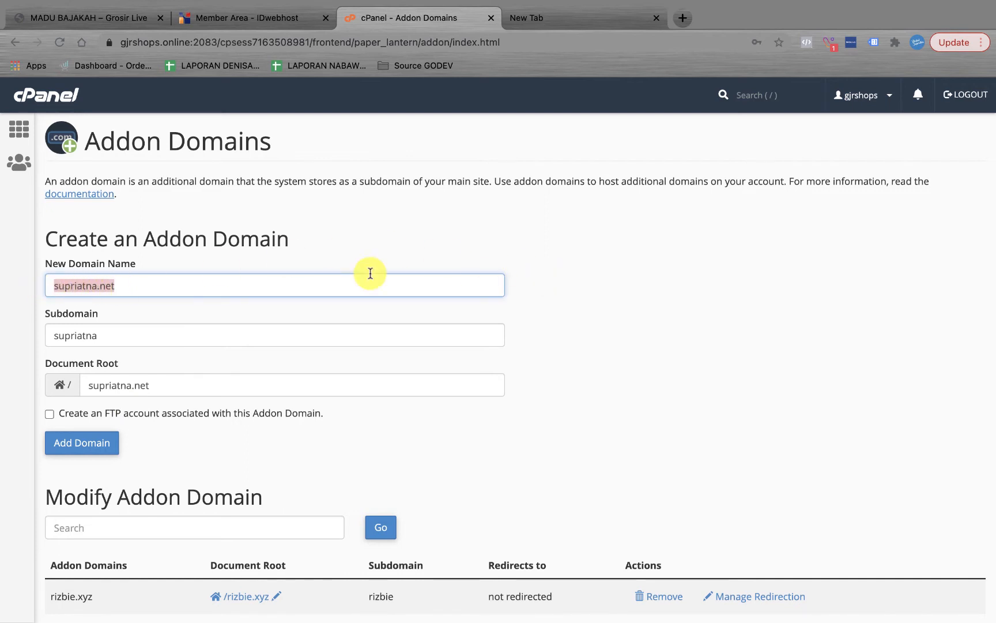
pyautogui.click(198, 285)
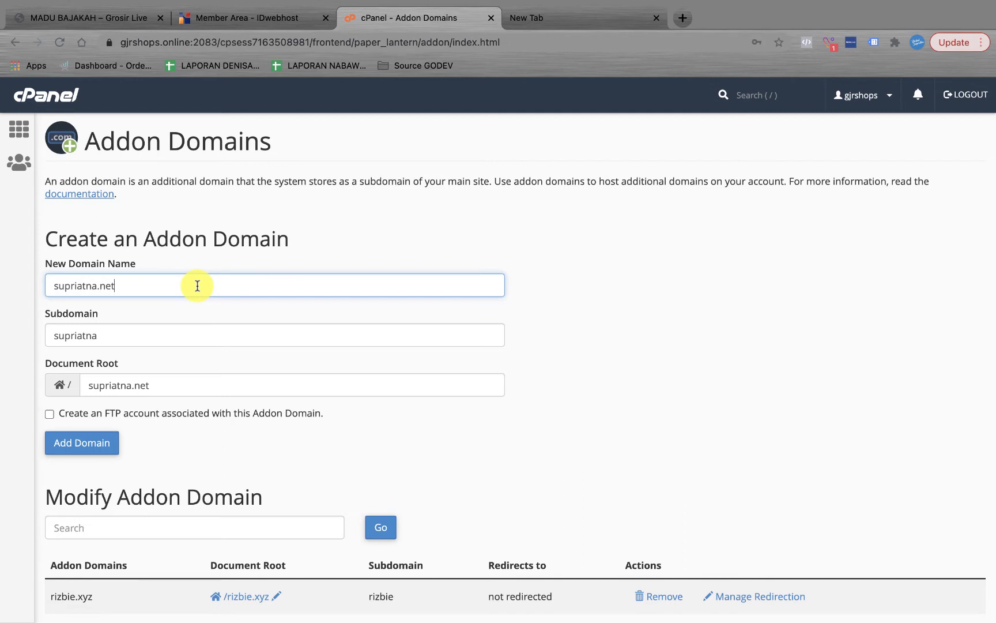
pyautogui.click(527, 222)
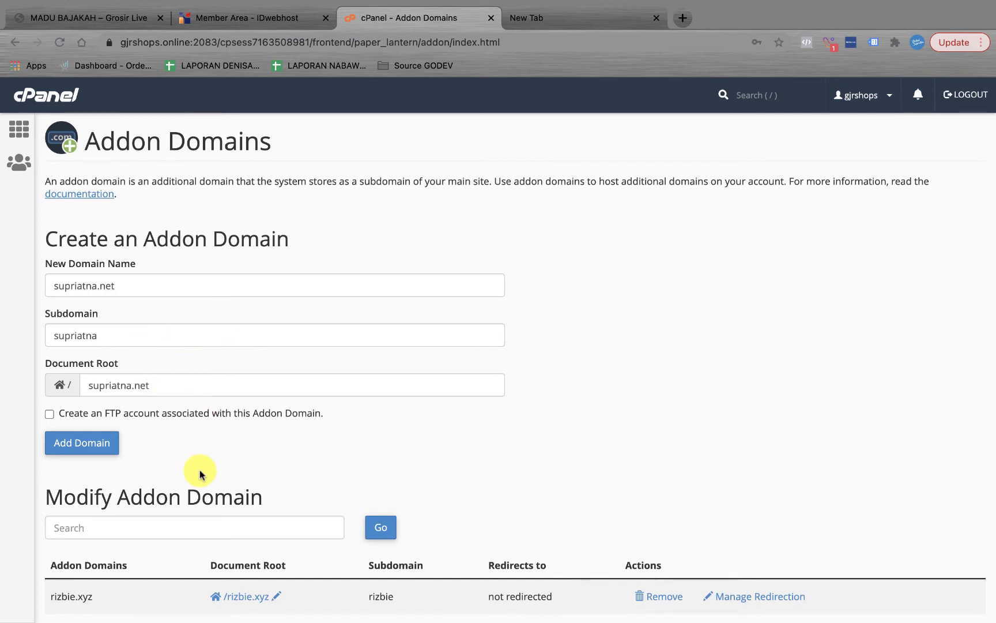
pyautogui.scroll(-3, 199, 472)
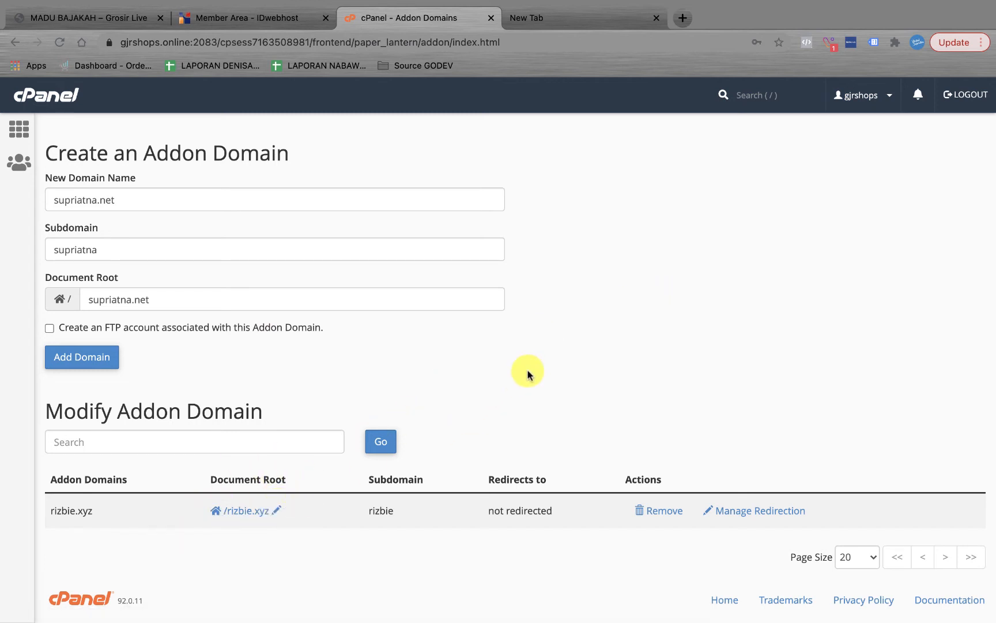
pyautogui.scroll(3, 528, 374)
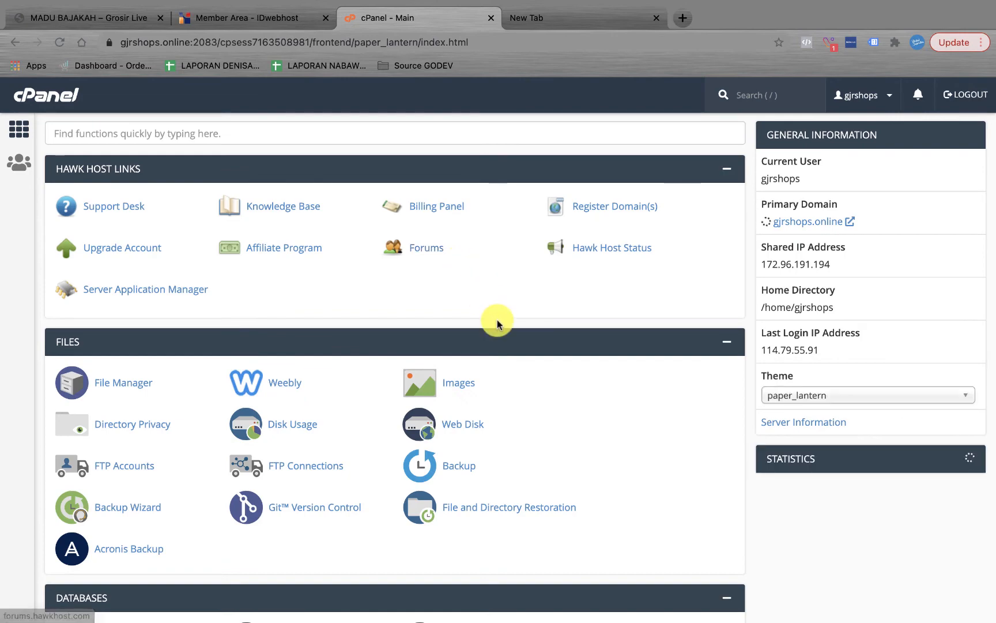
# Step: Scroll down to Softaculous Apps Installer and open the WordPress app page
pyautogui.scroll(-10, 497, 323)
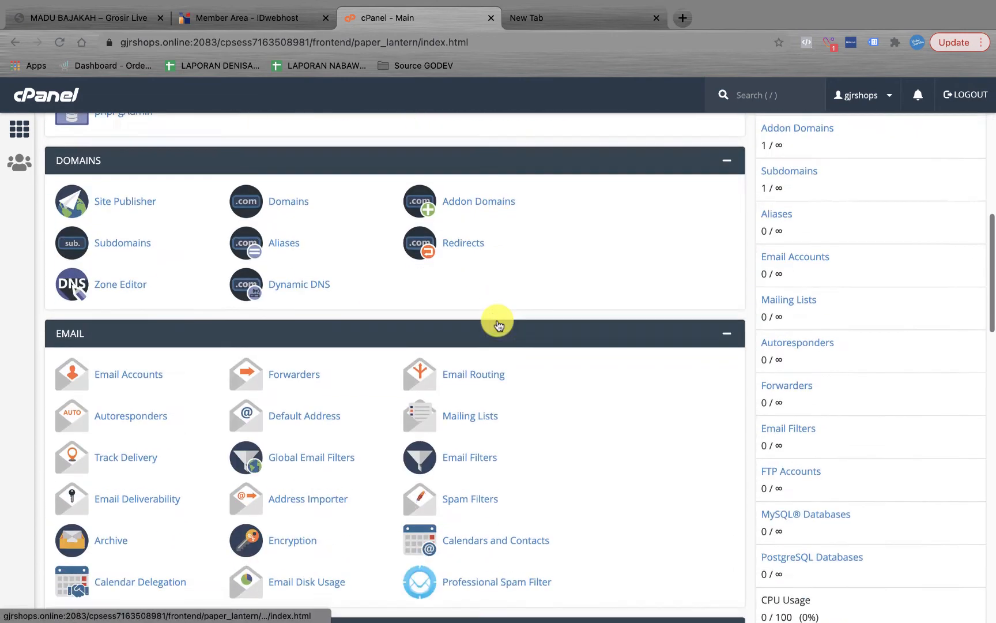
pyautogui.scroll(-10, 497, 323)
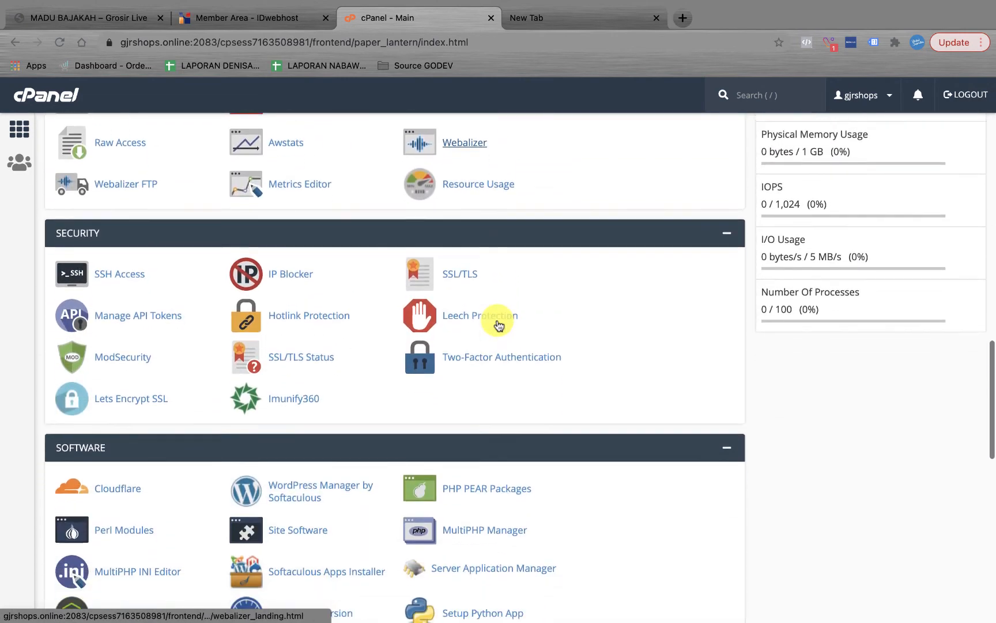
pyautogui.scroll(-10, 499, 325)
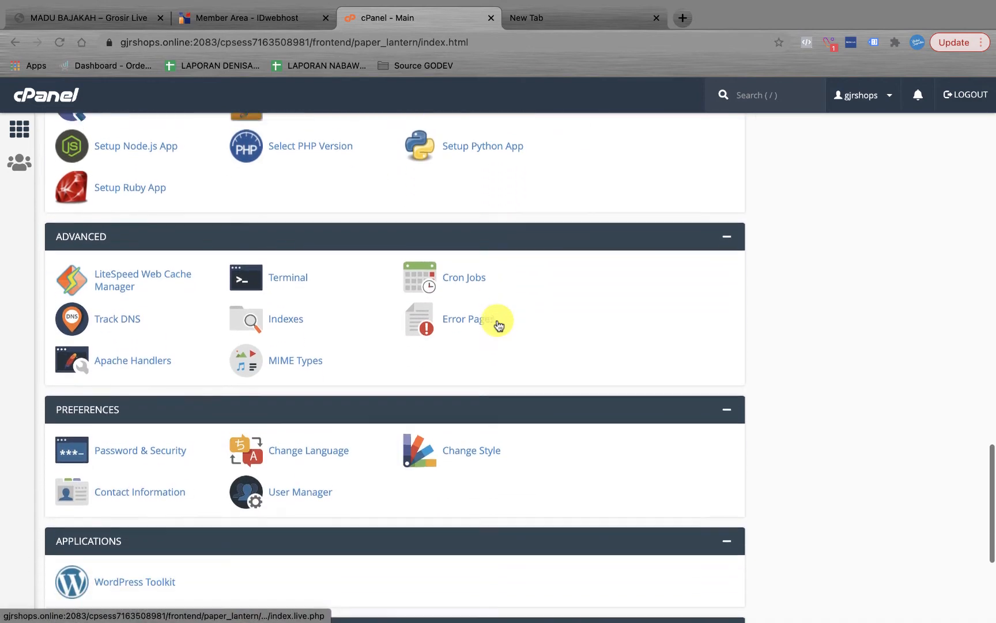
pyautogui.scroll(-5, 498, 325)
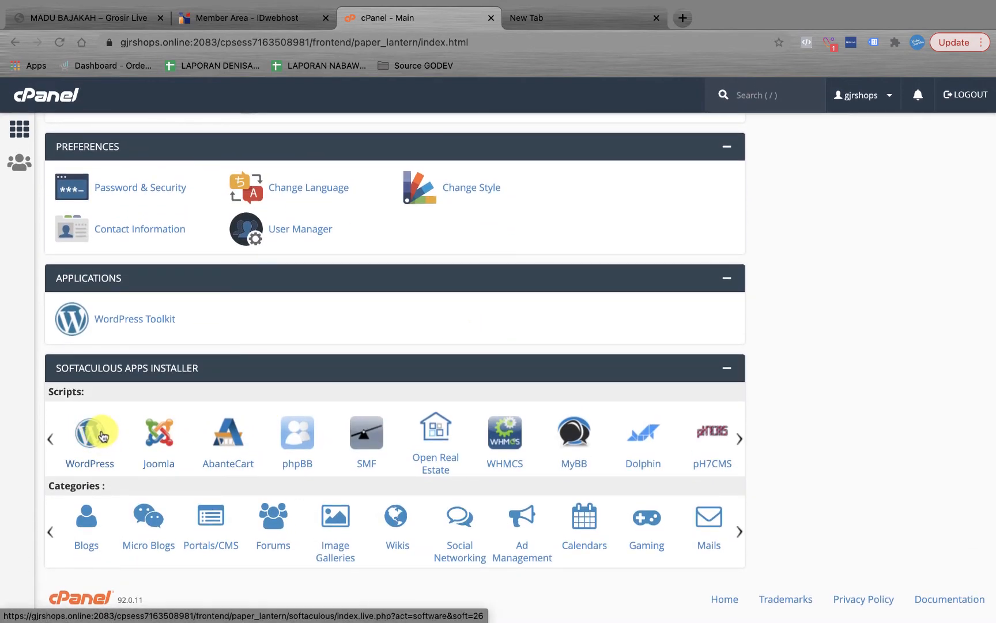
pyautogui.click(100, 468)
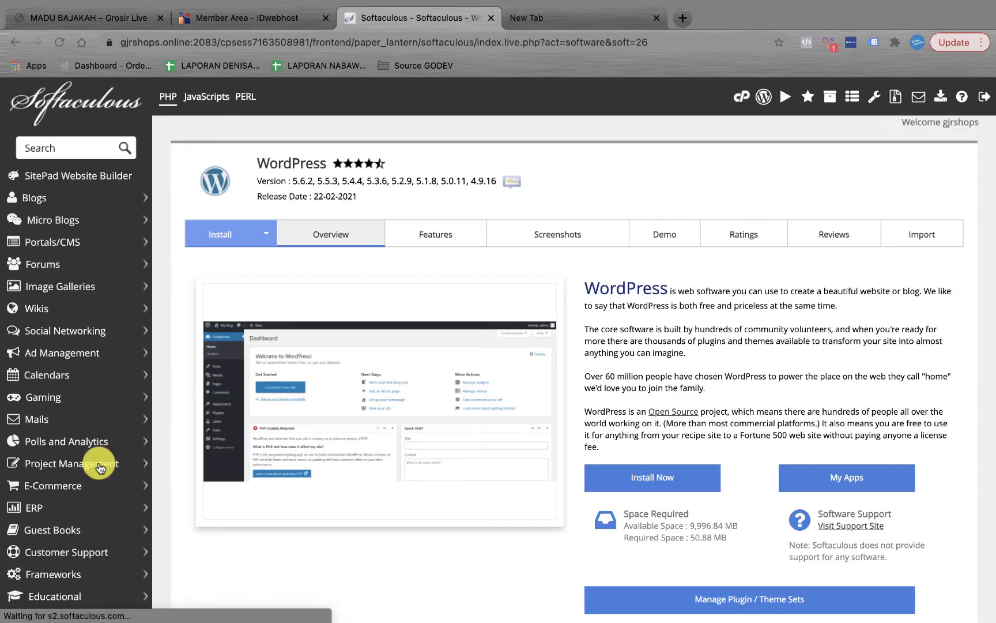
pyautogui.click(611, 480)
pyautogui.scroll(-3, 612, 479)
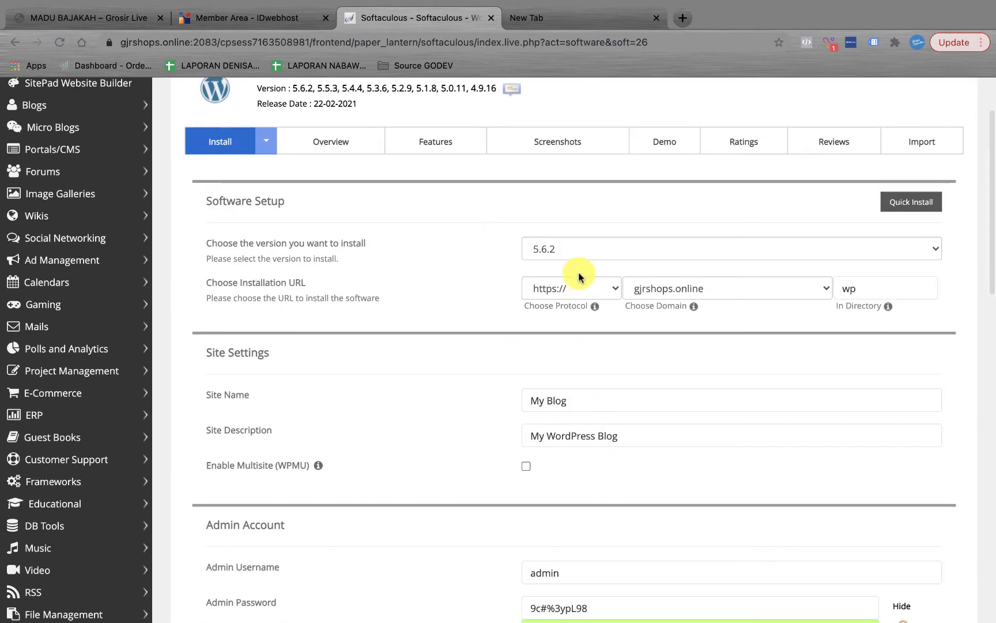
pyautogui.click(588, 289)
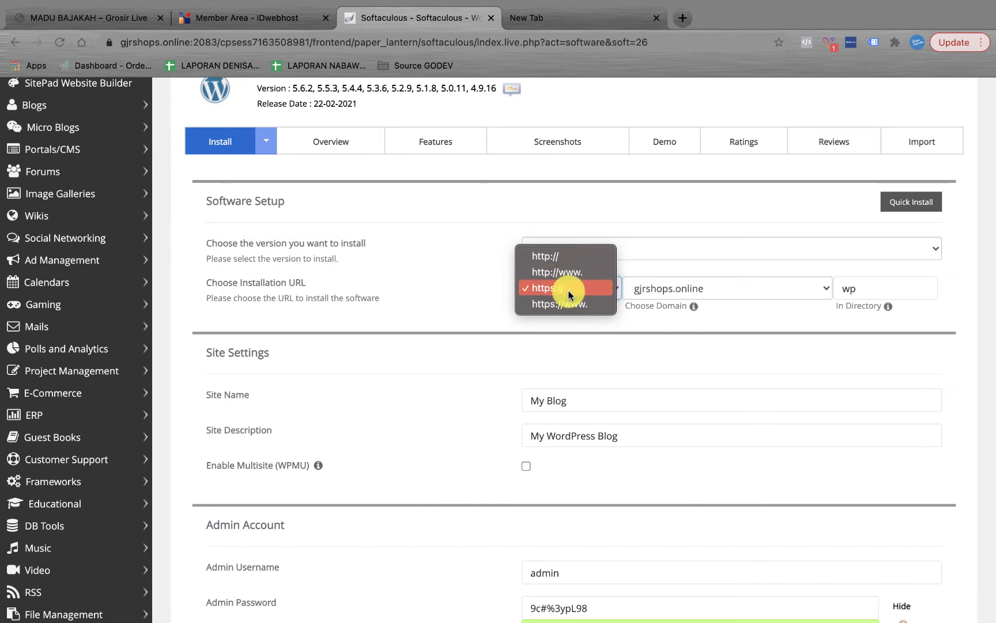
pyautogui.click(586, 263)
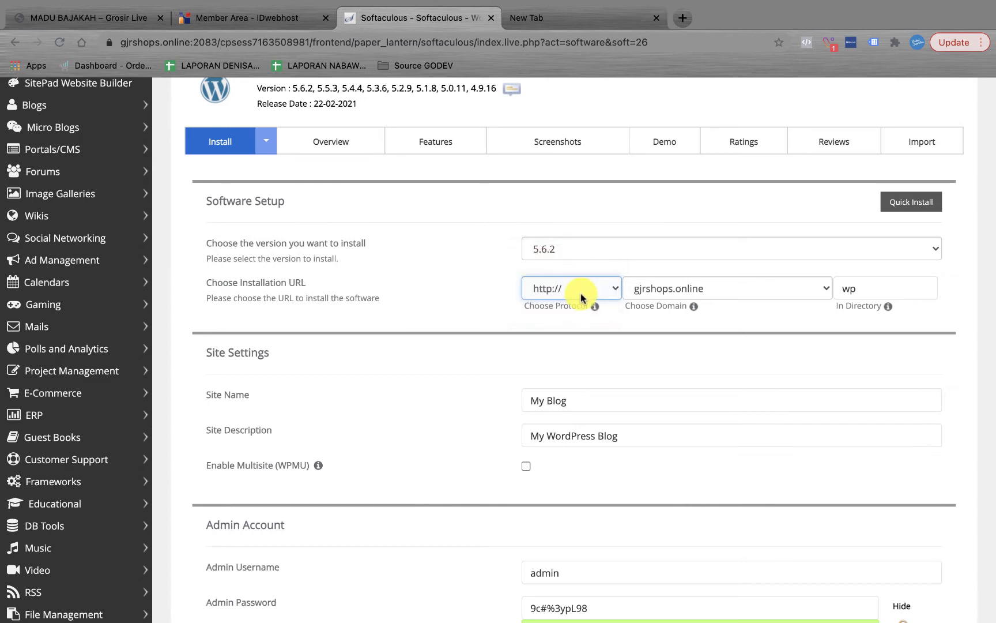
pyautogui.click(689, 288)
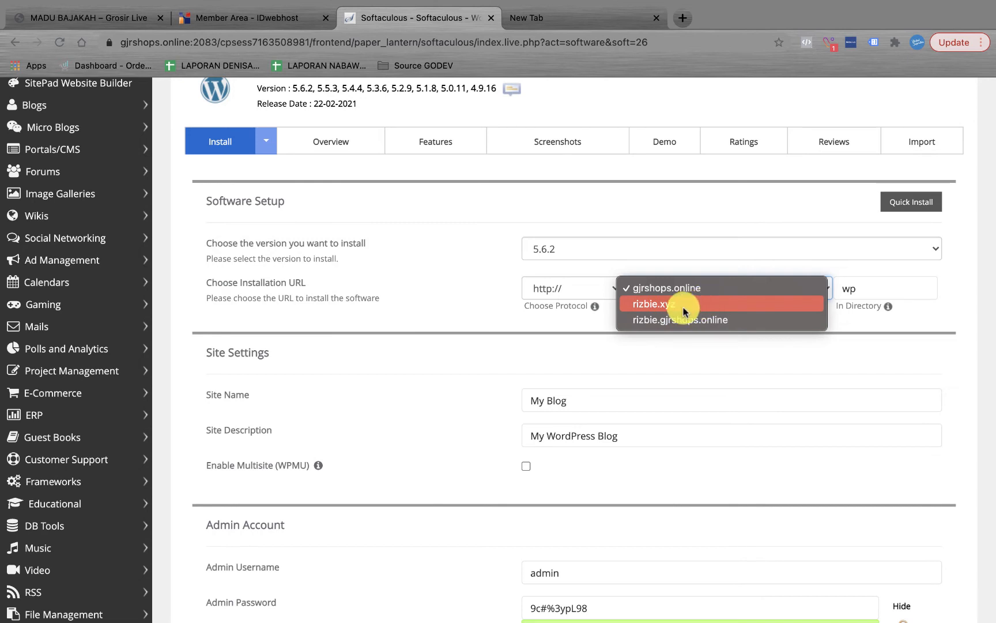
pyautogui.click(684, 304)
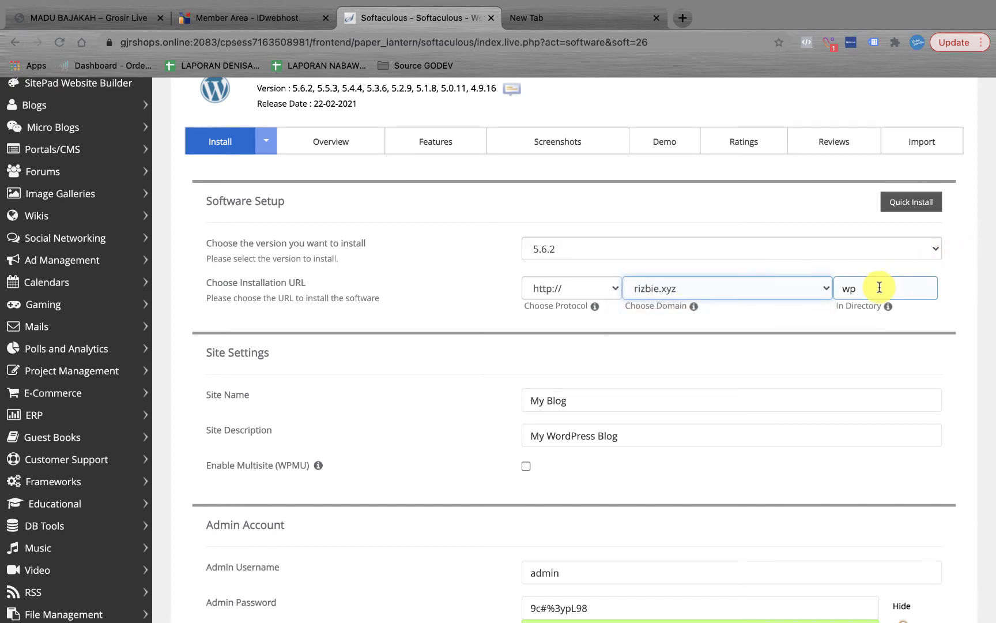
pyautogui.moveTo(880, 288); pyautogui.dragTo(809, 294)
pyautogui.press('BackSpace')
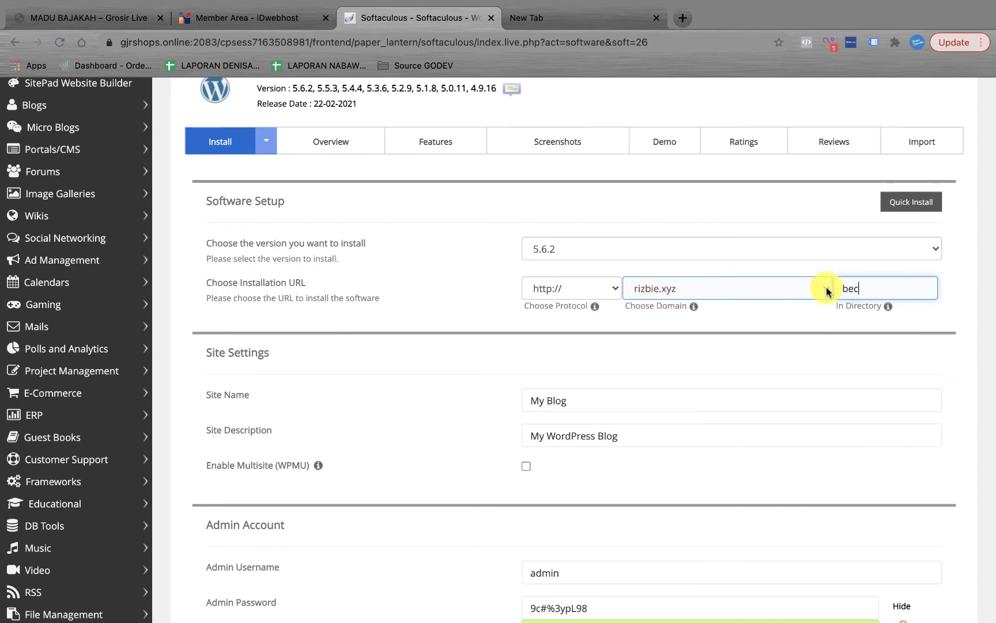
pyautogui.click(863, 294)
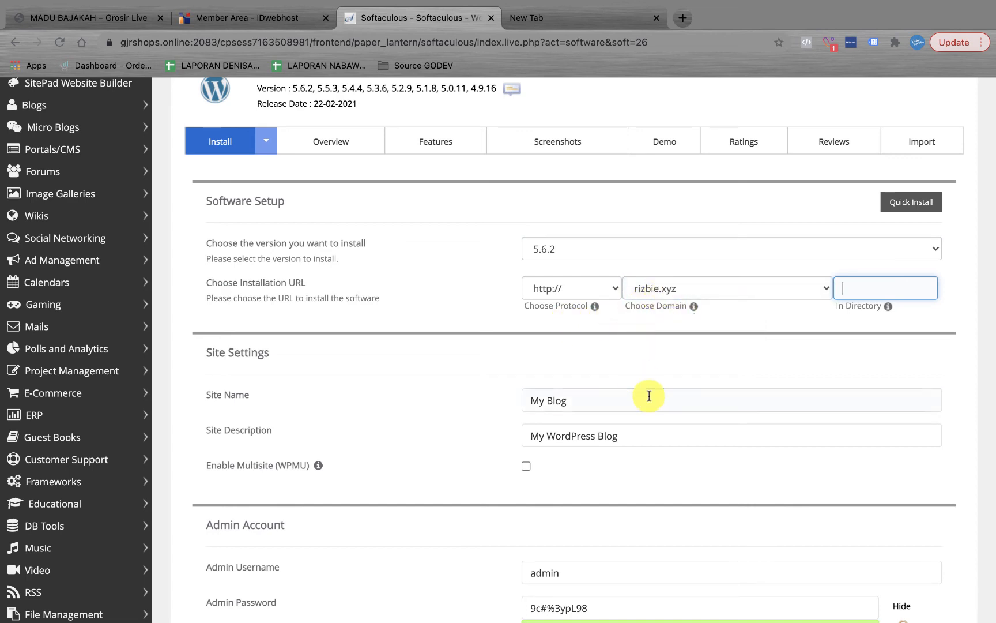
# Step: Name the site Rizbie and set the description to 'Web Nya Rizbie'
pyautogui.scroll(-3, 647, 394)
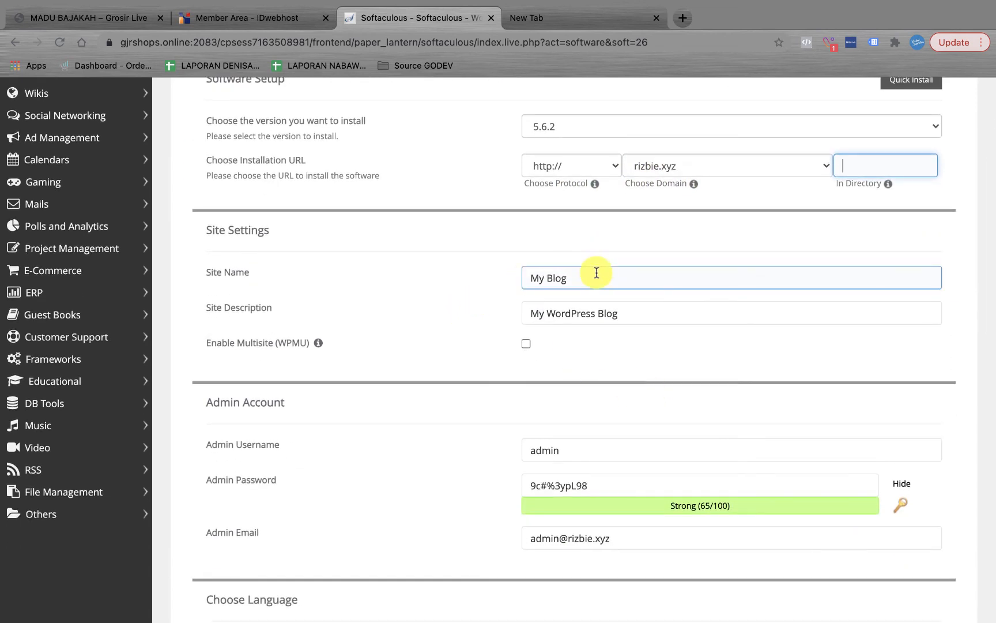
pyautogui.moveTo(598, 274); pyautogui.dragTo(490, 279)
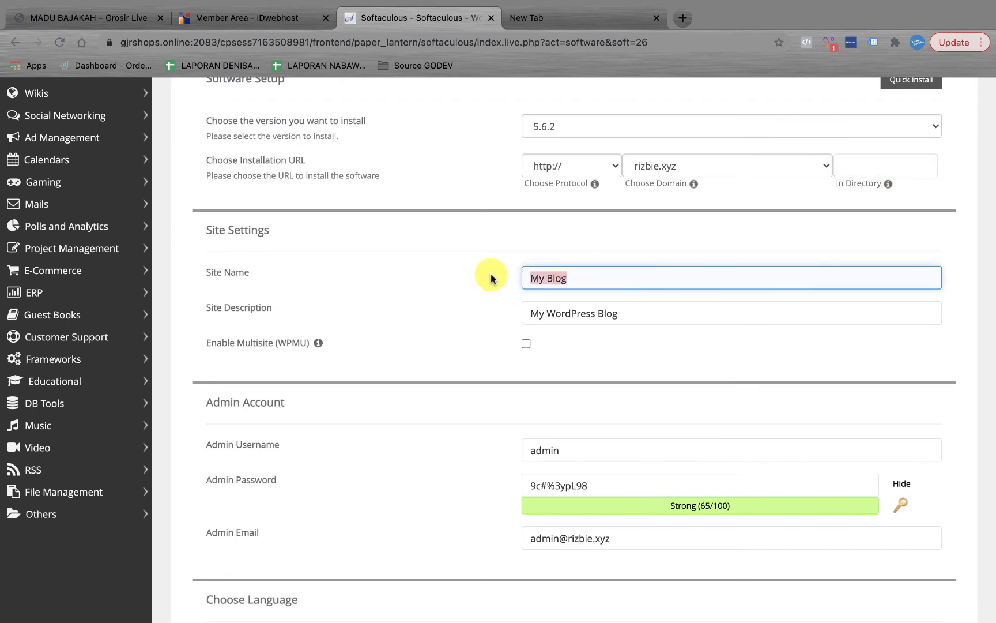
pyautogui.write('Rizbie')
pyautogui.click(525, 310)
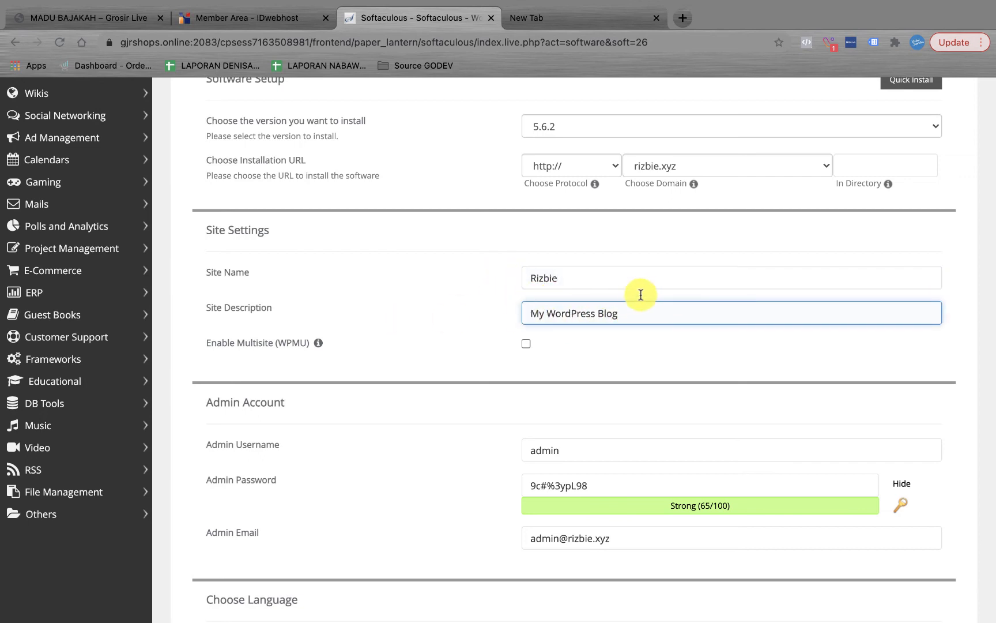
pyautogui.moveTo(630, 311); pyautogui.dragTo(516, 313)
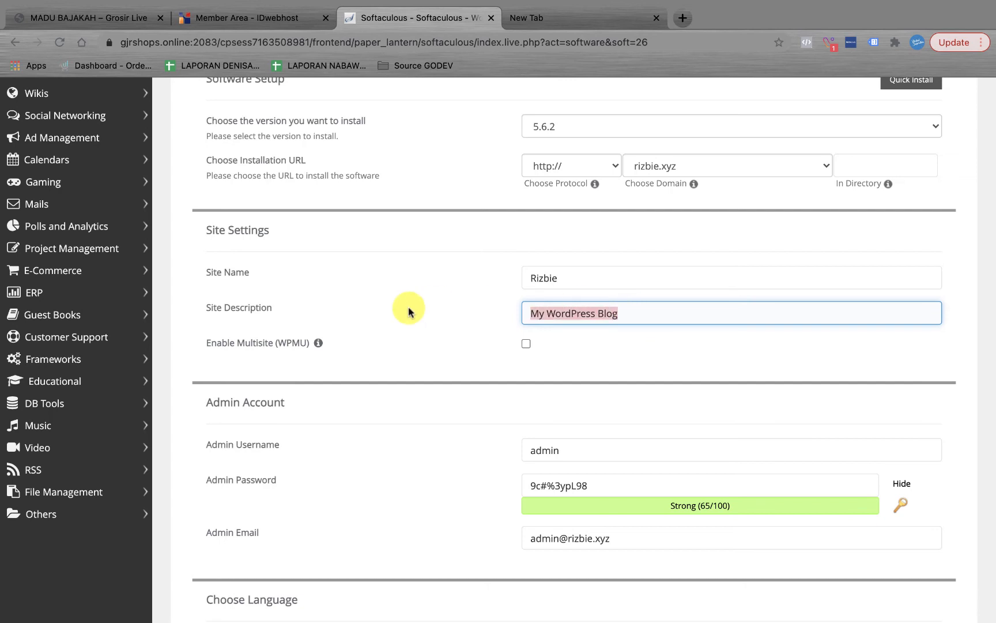
pyautogui.write('Web Nya Rizbie')
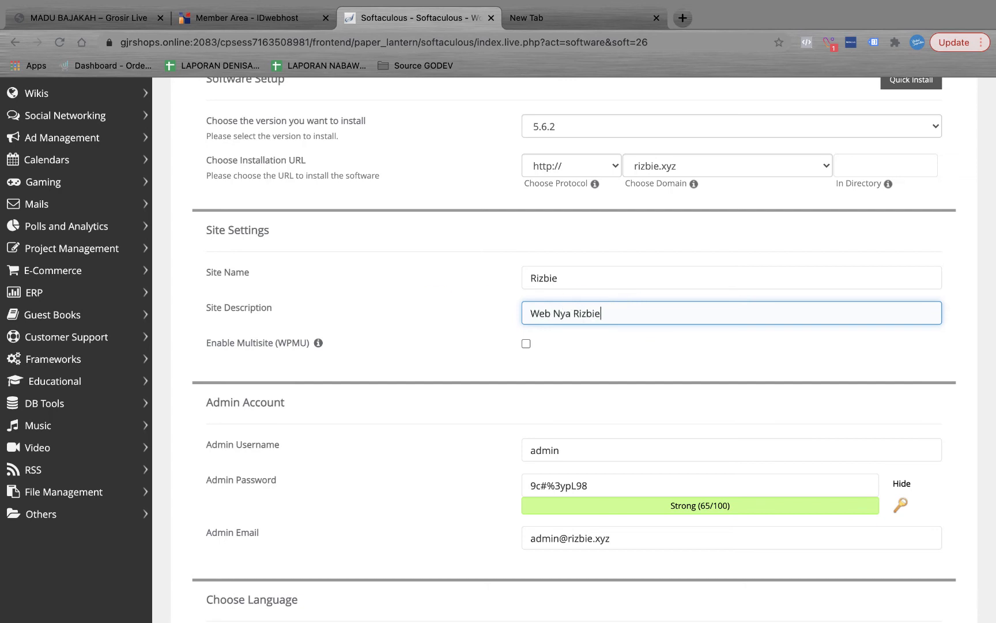
pyautogui.doubleClick(587, 315)
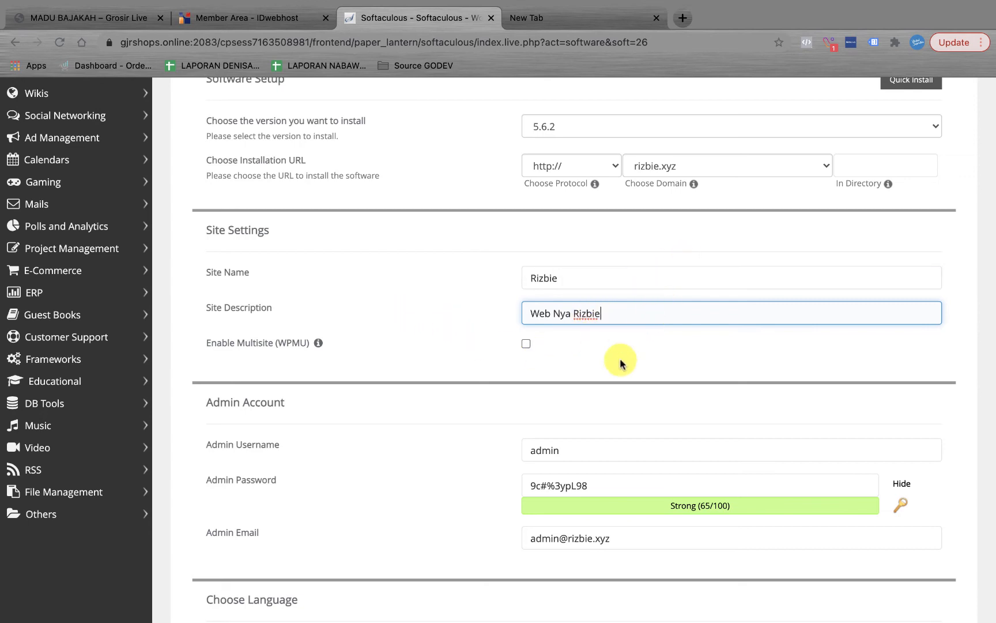
# Step: Check the generated admin username and password, then clear the default admin email
pyautogui.scroll(-3, 619, 362)
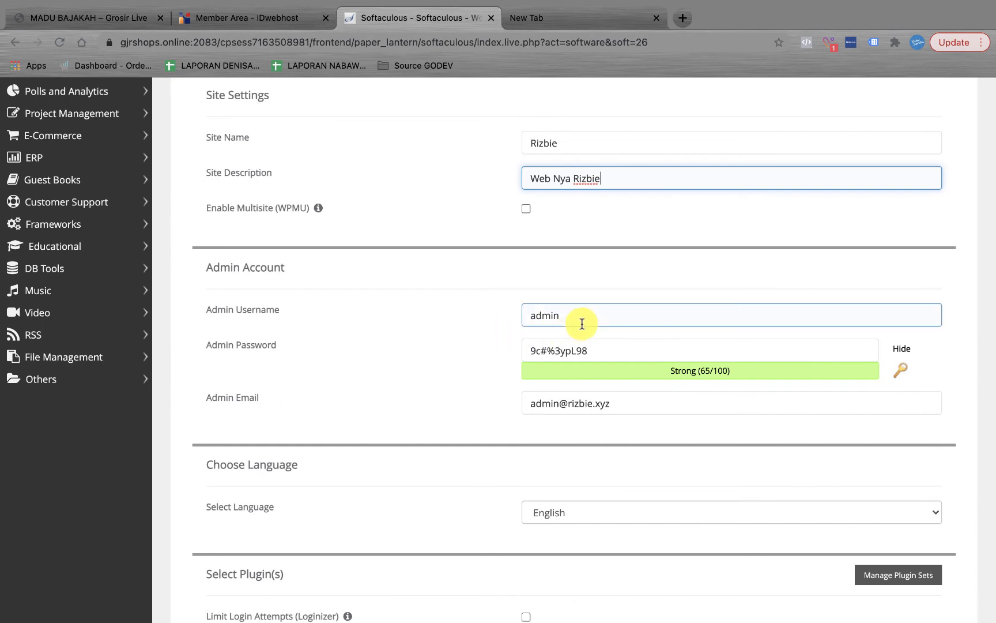
pyautogui.scroll(-2, 596, 358)
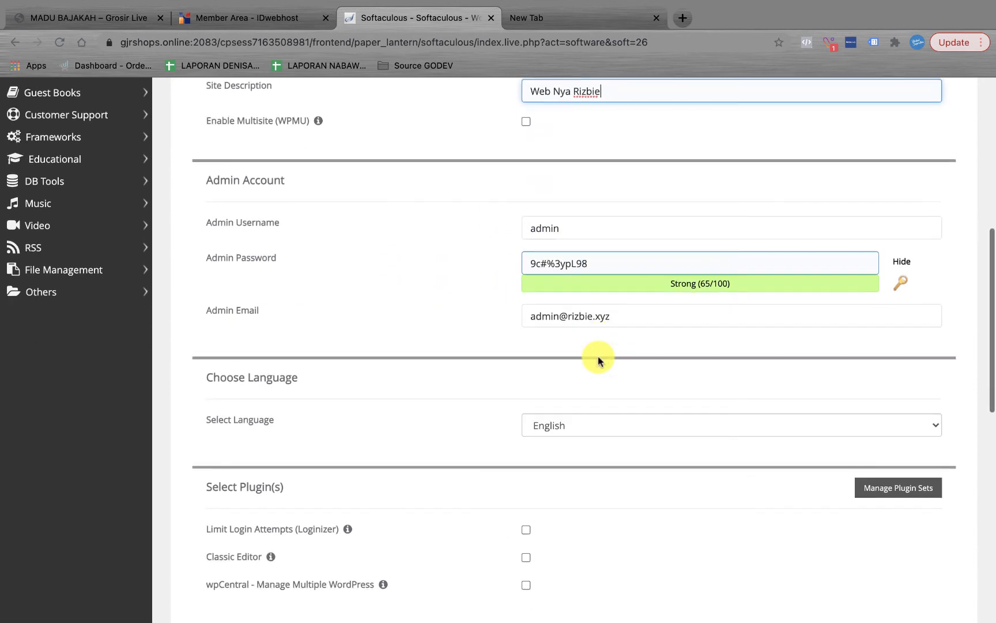
pyautogui.moveTo(582, 263); pyautogui.dragTo(526, 261)
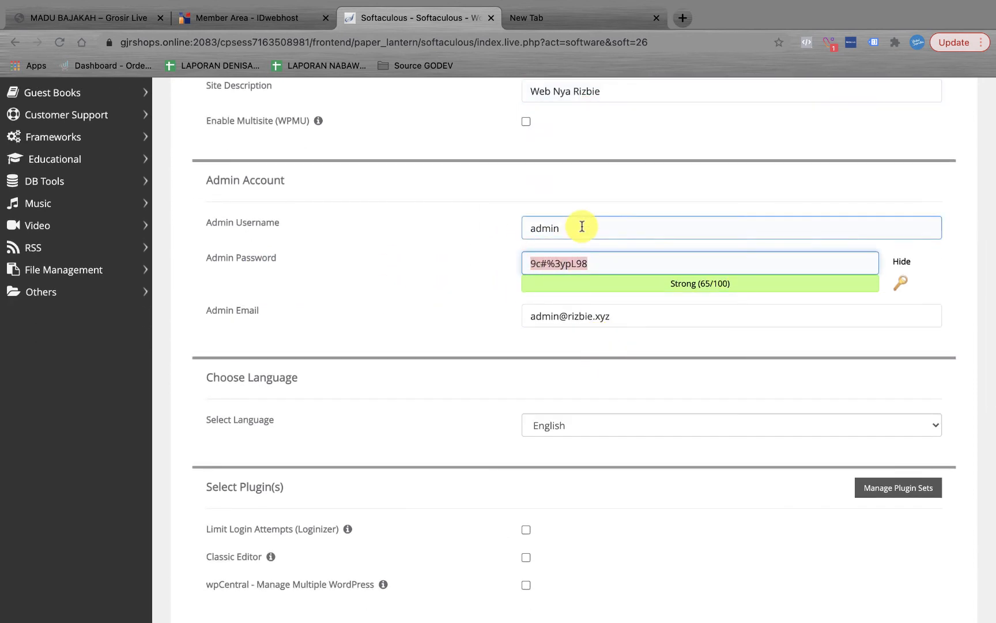
pyautogui.moveTo(582, 226); pyautogui.dragTo(492, 222)
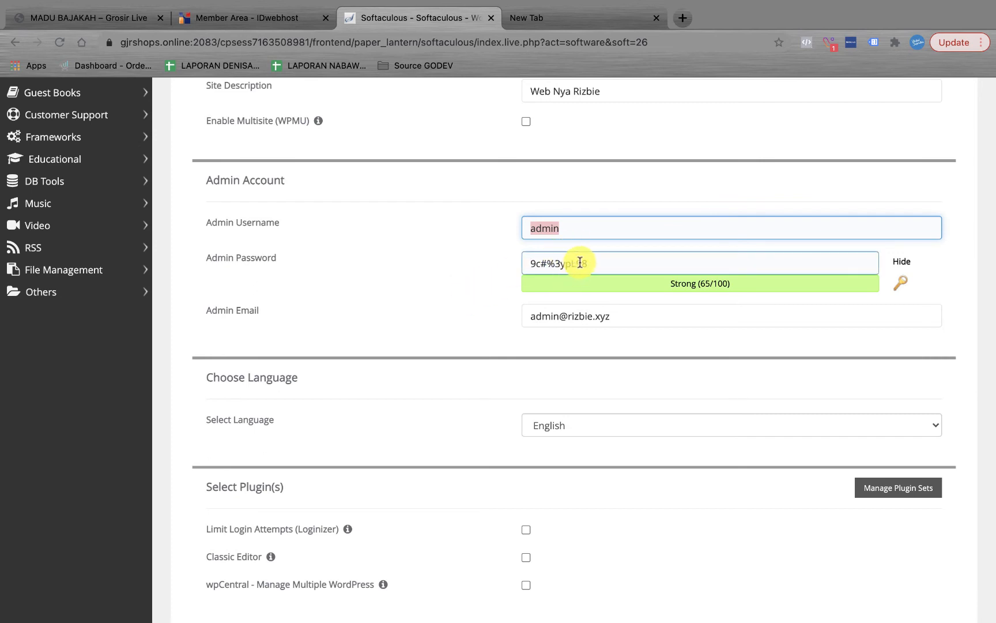
pyautogui.click(594, 316)
pyautogui.scroll(-1, 629, 283)
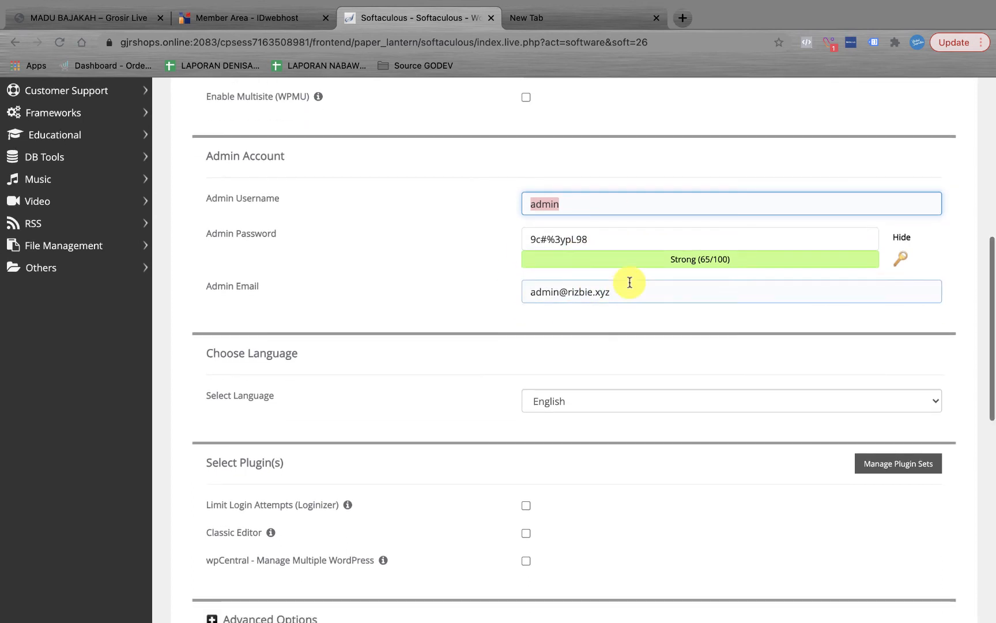
pyautogui.moveTo(640, 298); pyautogui.dragTo(478, 300)
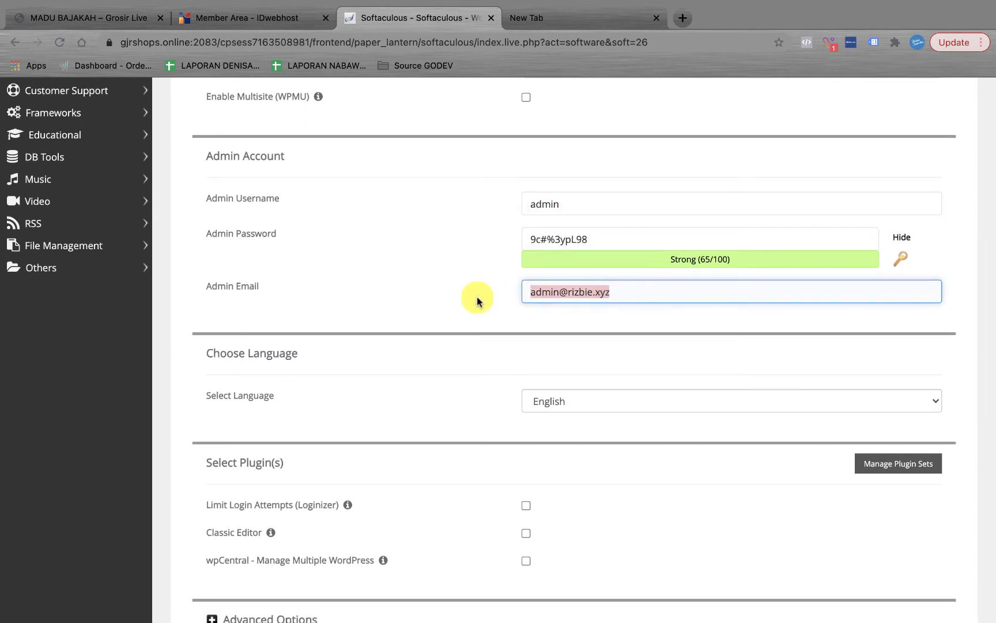
pyautogui.press('BackSpace')
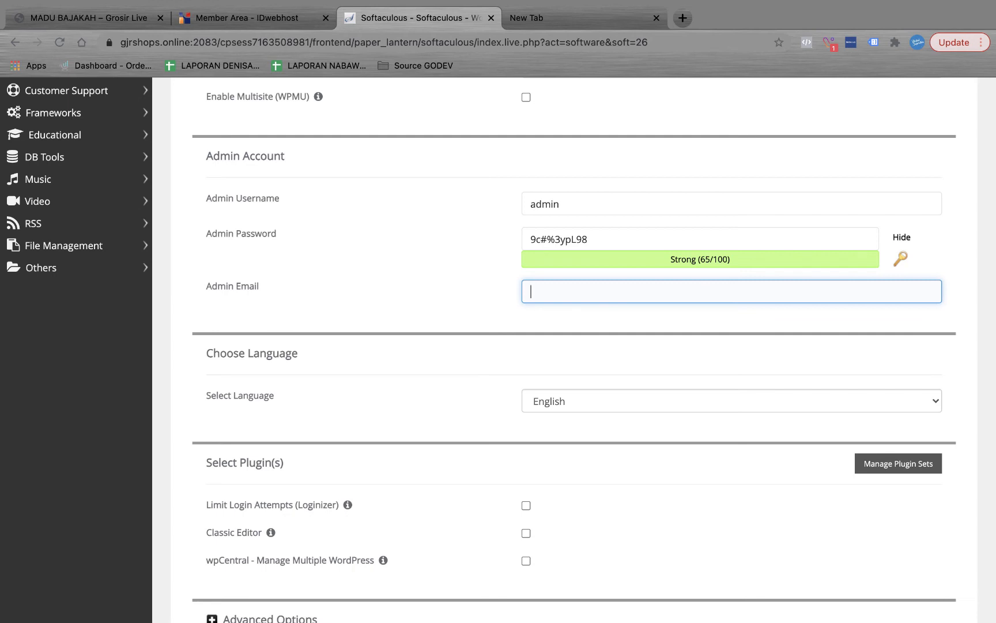
# Step: Enter the owner's e-mail address as the admin email
pyautogui.scroll(-1, 616, 326)
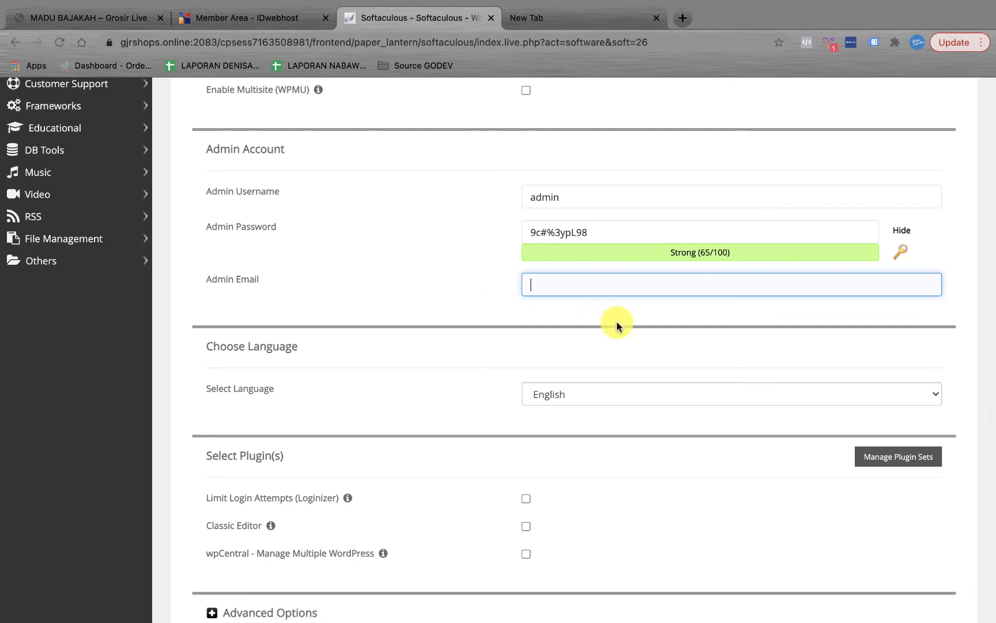
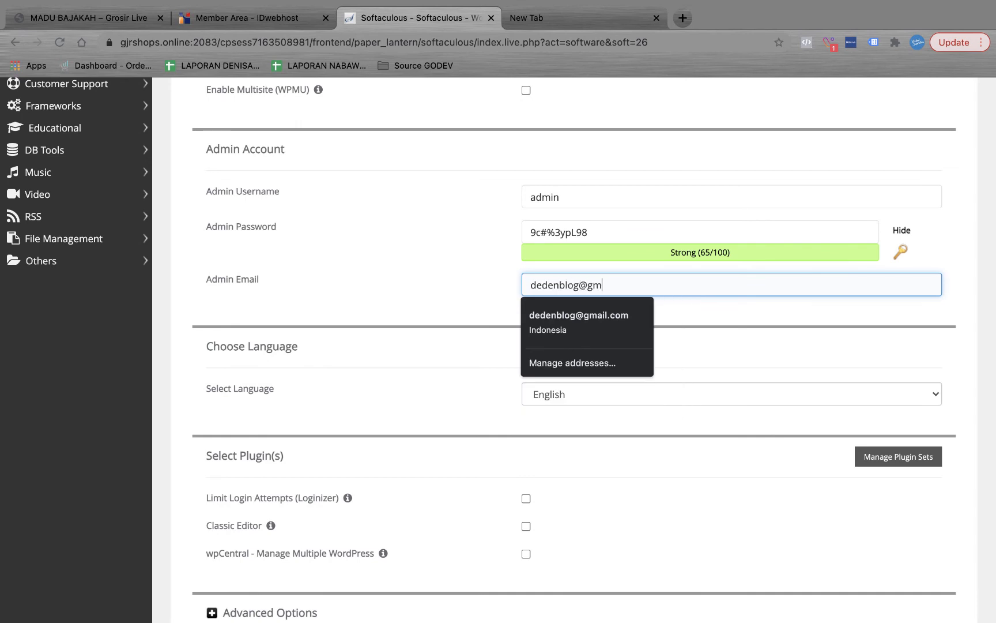
pyautogui.click(445, 271)
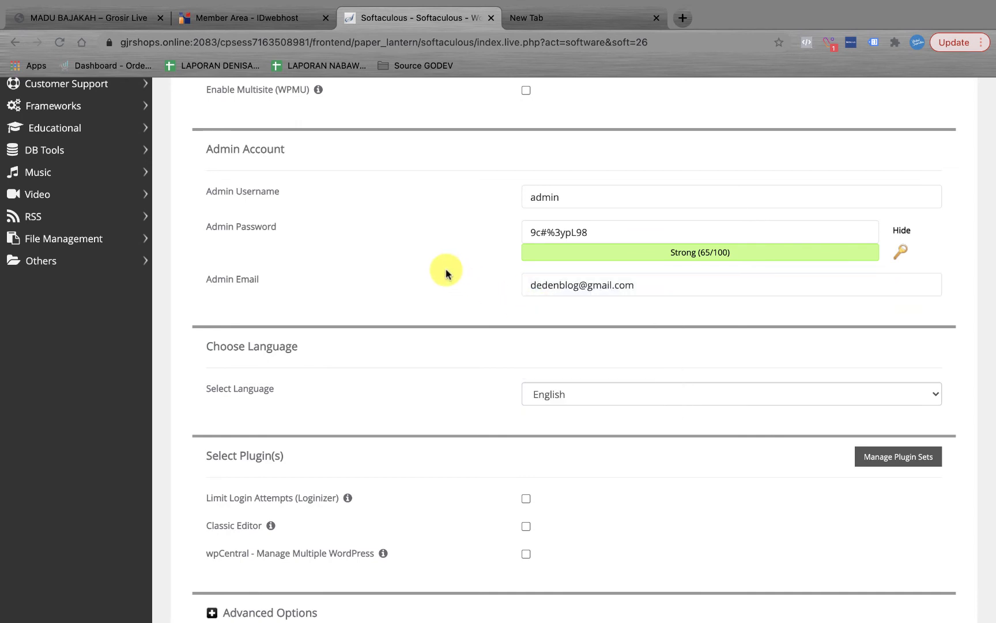
pyautogui.scroll(-3, 514, 314)
pyautogui.scroll(-3, 514, 314)
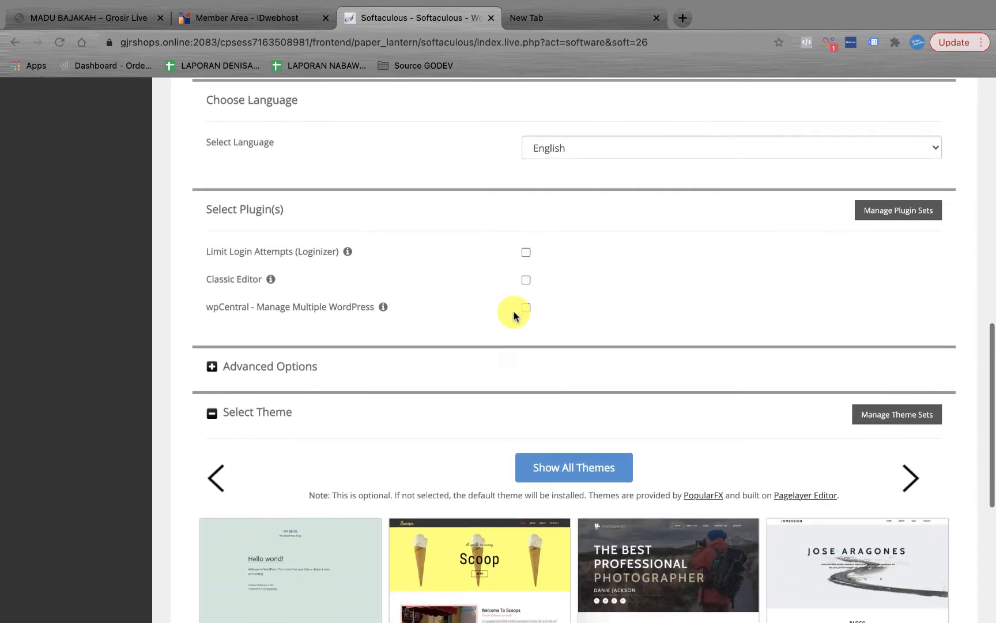
pyautogui.scroll(2, 515, 265)
pyautogui.scroll(1, 514, 315)
pyautogui.scroll(-2, 514, 314)
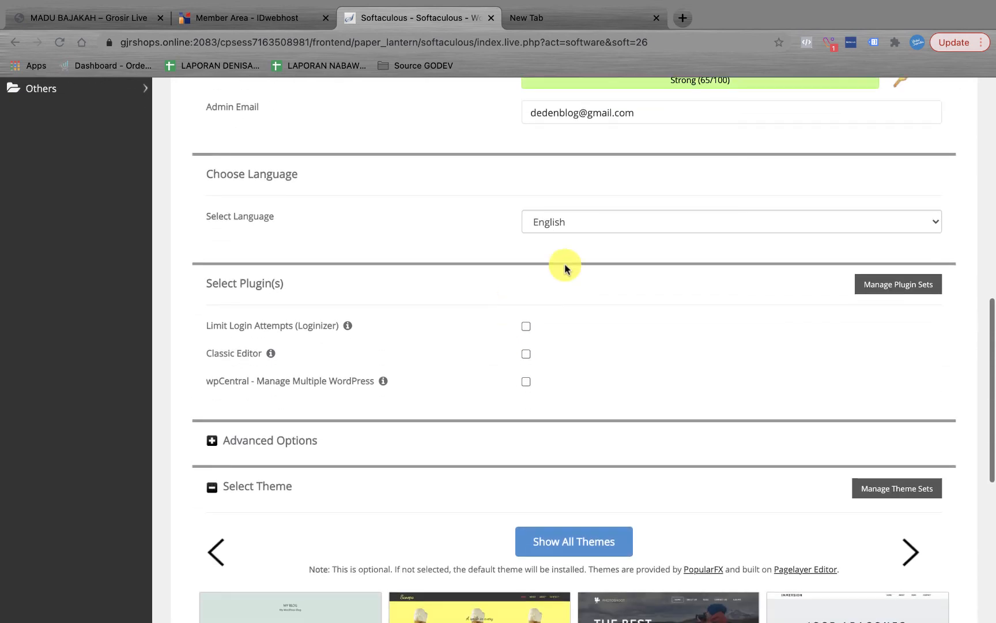
pyautogui.click(581, 225)
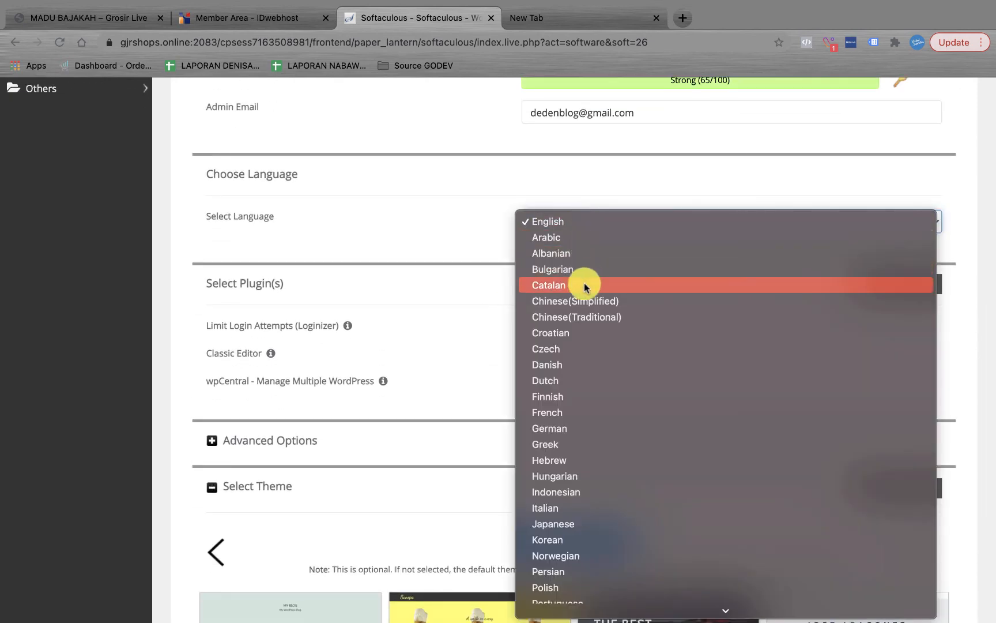
pyautogui.click(574, 223)
pyautogui.scroll(-2, 562, 304)
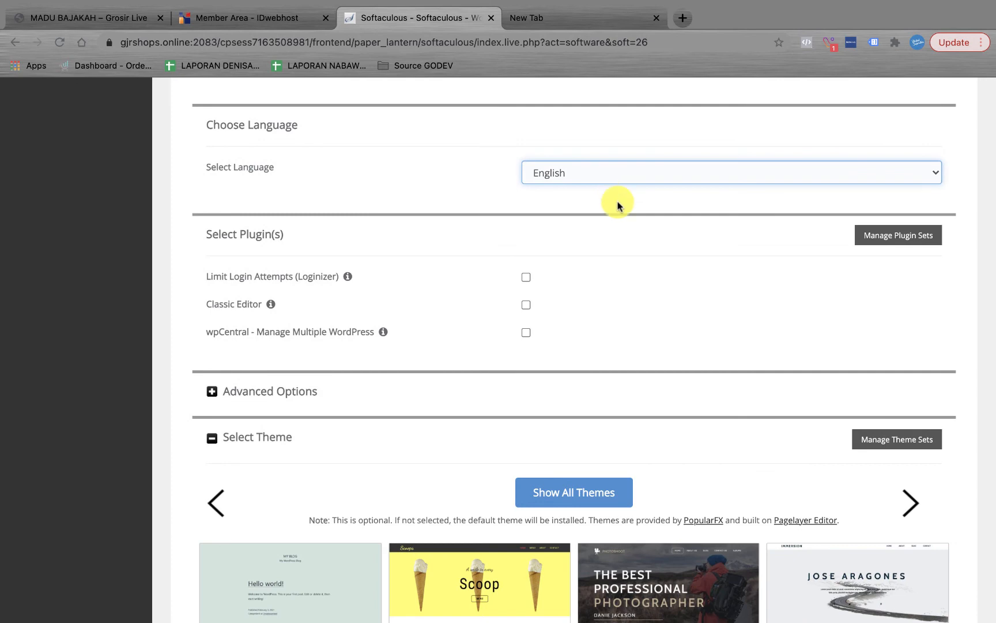
pyautogui.scroll(-2, 616, 230)
pyautogui.scroll(-5, 622, 308)
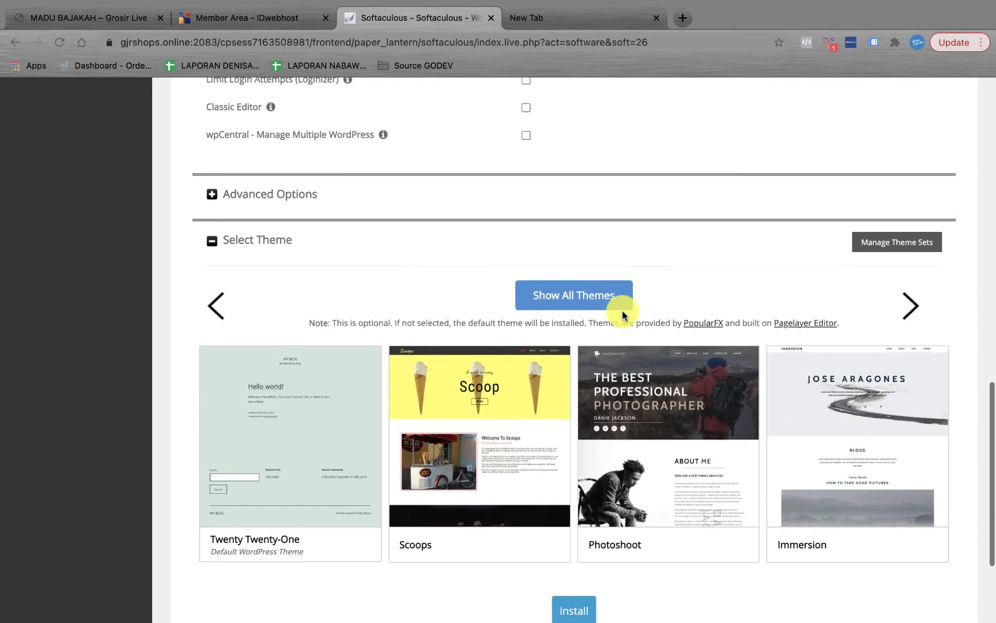
pyautogui.scroll(-5, 446, 297)
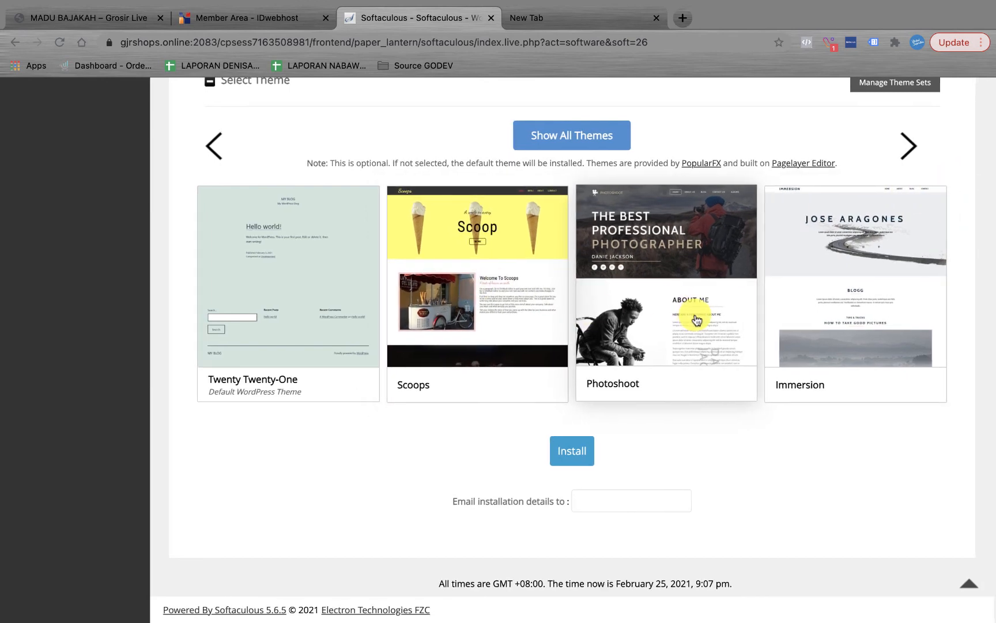
pyautogui.click(910, 144)
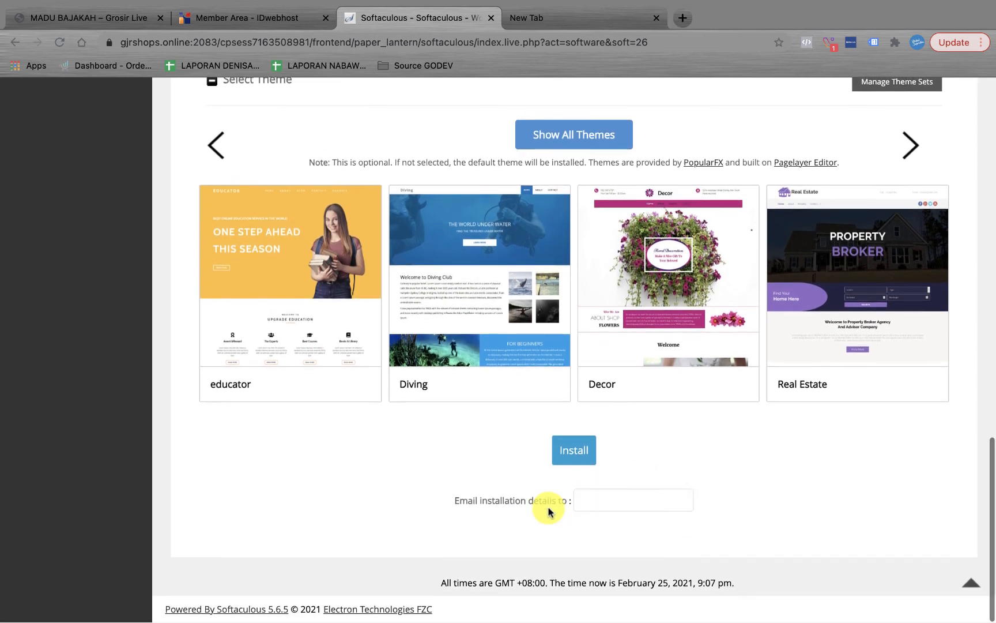
# Step: Fill in the owner's e-mail address as the recipient of the installation details, using the saved suggestion
pyautogui.click(584, 499)
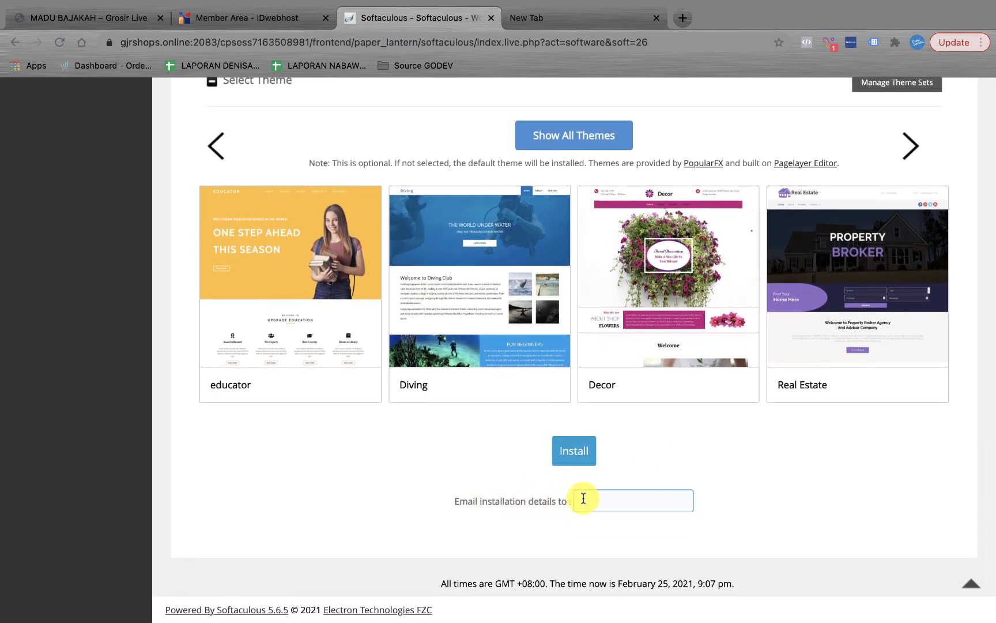
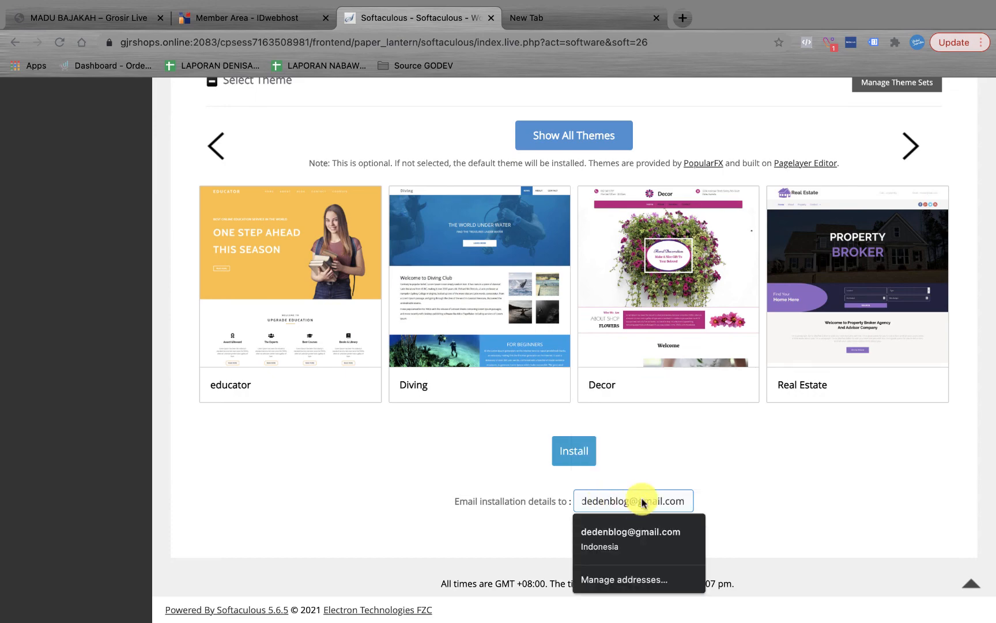
pyautogui.click(744, 474)
pyautogui.scroll(15, 744, 475)
pyautogui.scroll(-2, 740, 457)
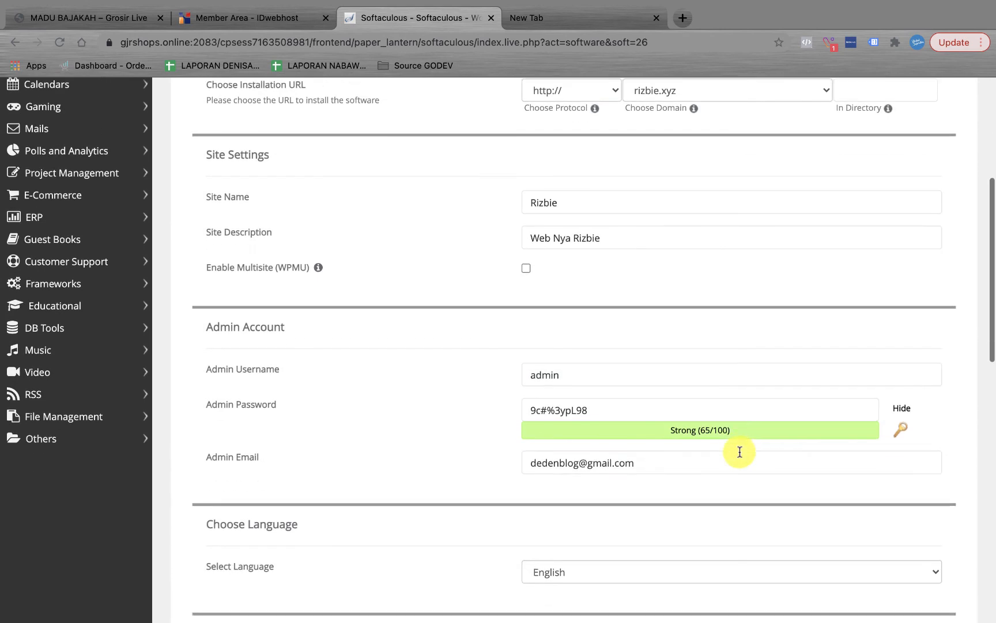
pyautogui.click(567, 420)
pyautogui.scroll(-14, 567, 420)
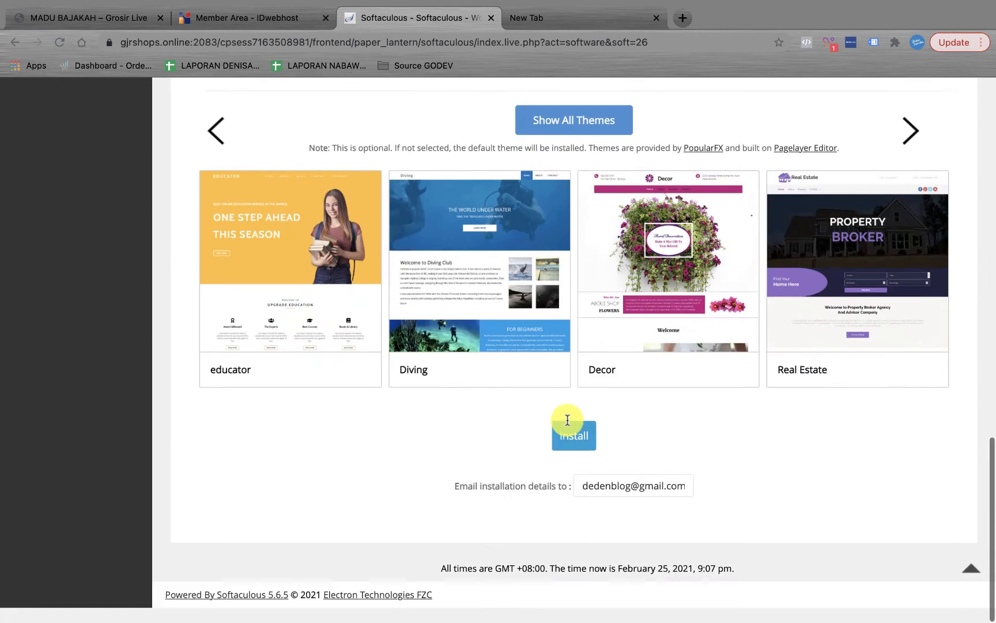
pyautogui.click(662, 495)
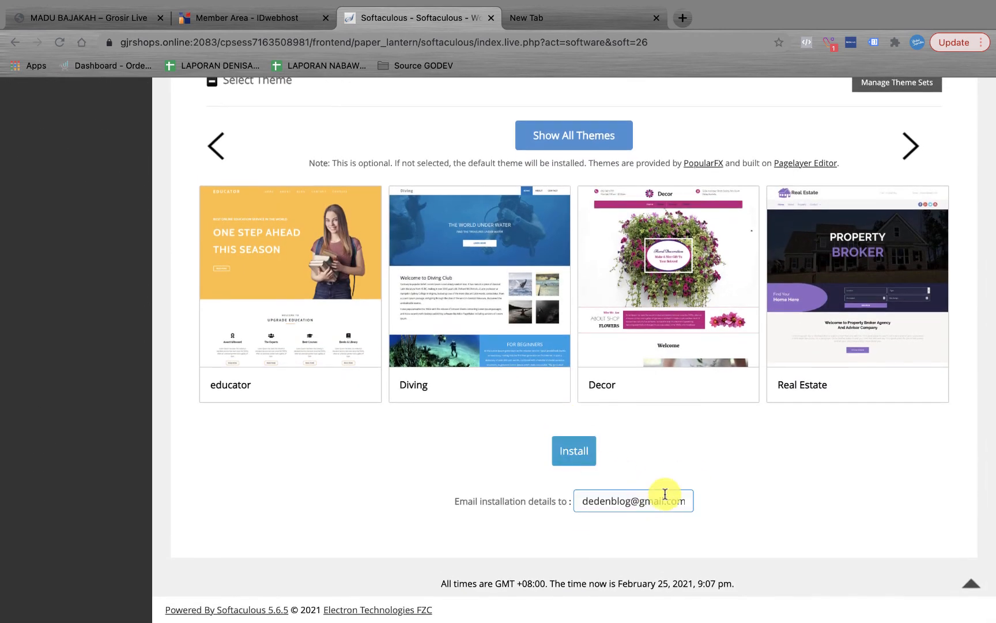
pyautogui.click(636, 486)
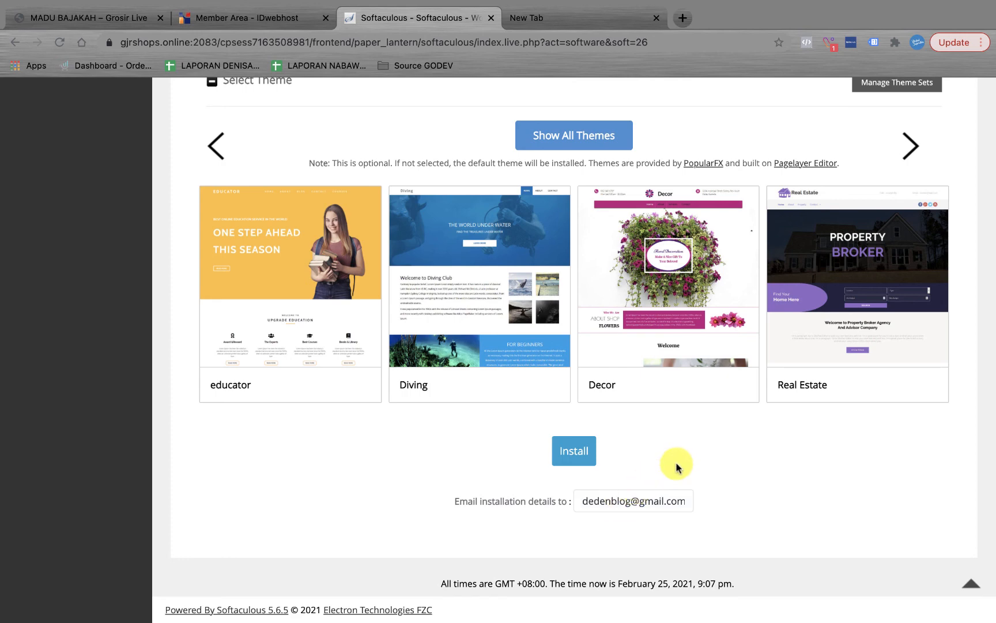
# Step: Scroll through the completed WordPress install form to review its settings
pyautogui.scroll(10, 676, 467)
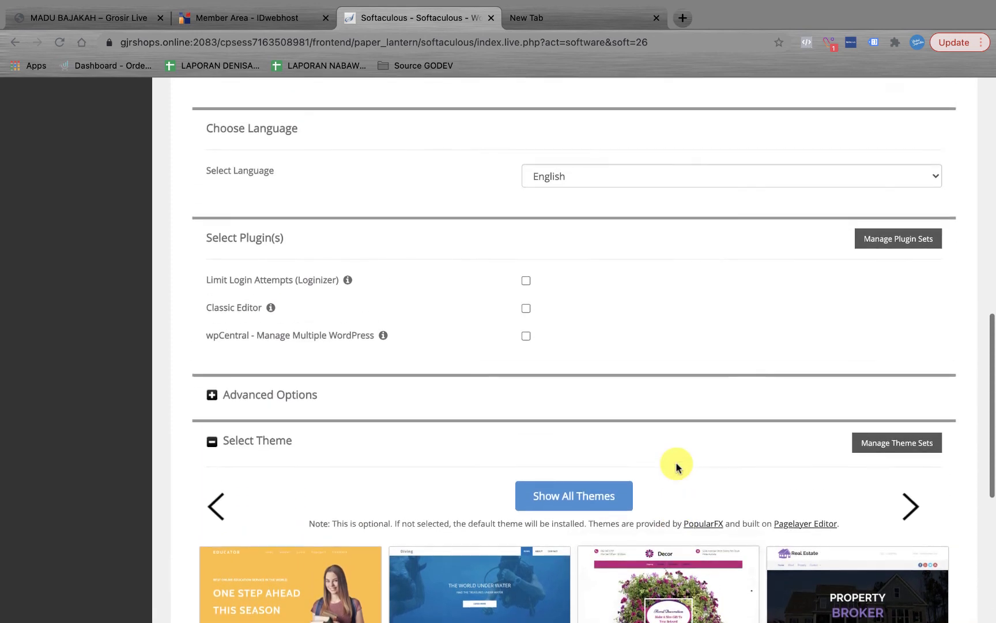
pyautogui.scroll(-10, 677, 467)
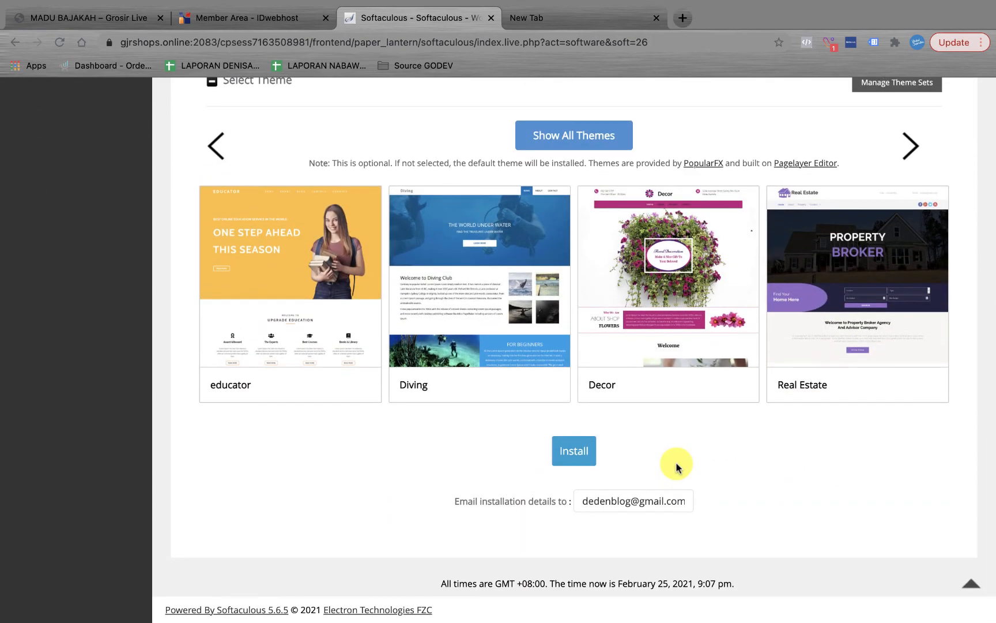
pyautogui.scroll(15, 676, 467)
pyautogui.scroll(-15, 676, 467)
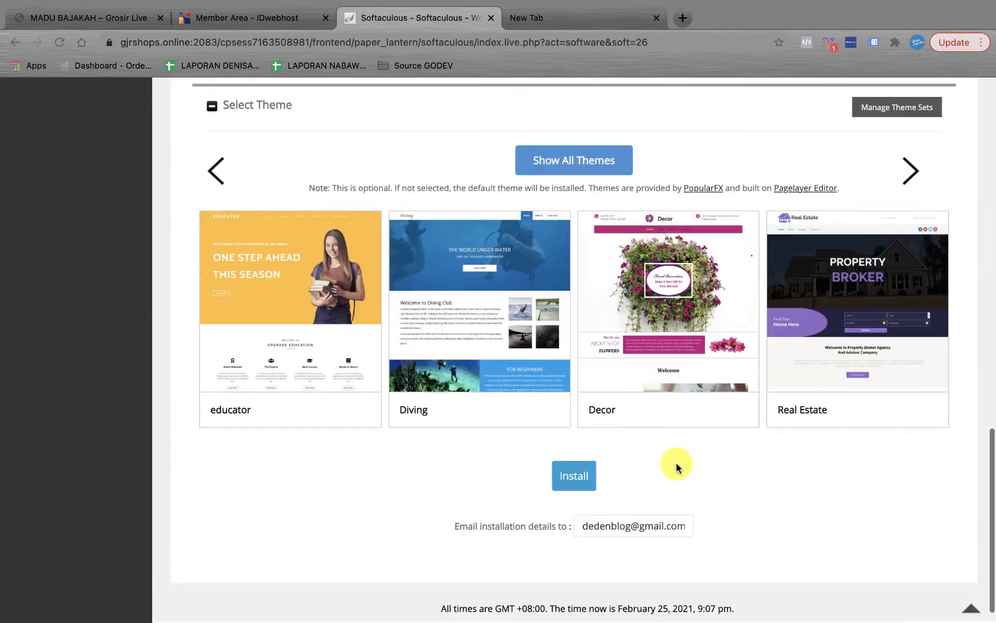
pyautogui.scroll(15, 669, 465)
pyautogui.scroll(-15, 669, 465)
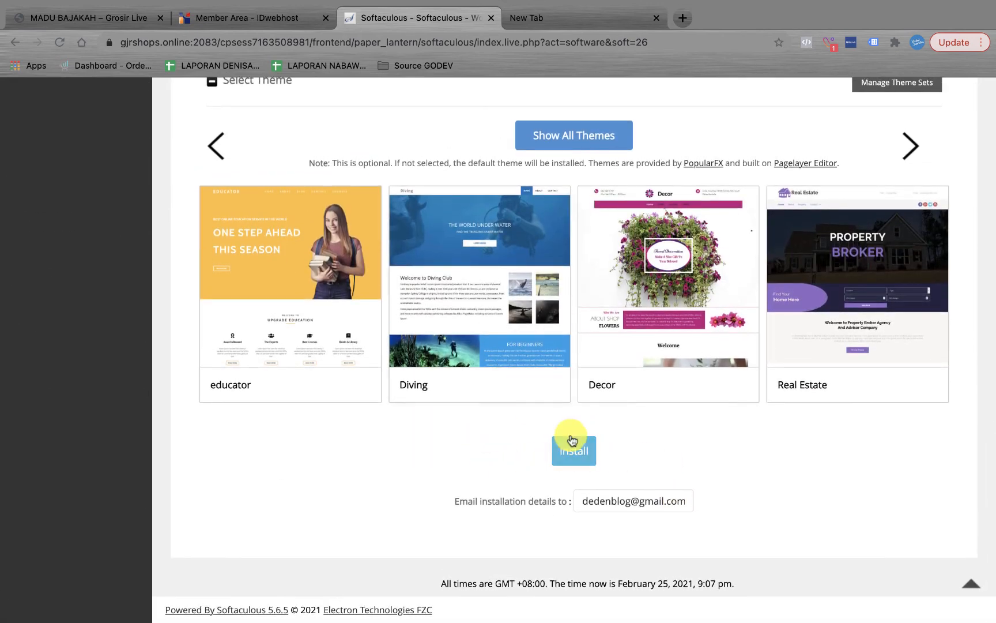
pyautogui.scroll(15, 660, 225)
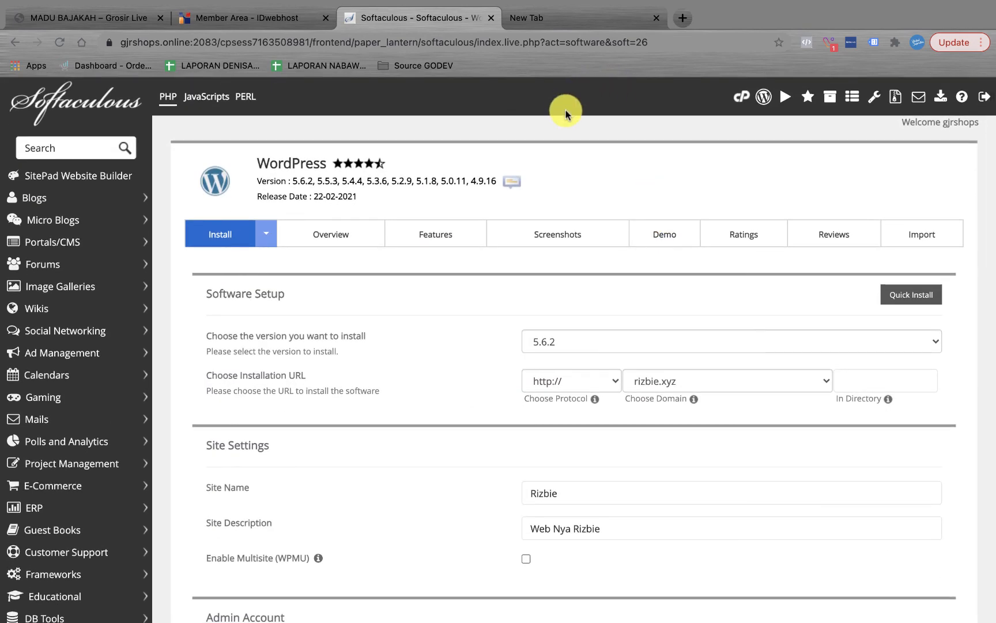
# Step: In the spare tab, go to wisnumart.com/wp-admin
pyautogui.click(586, 16)
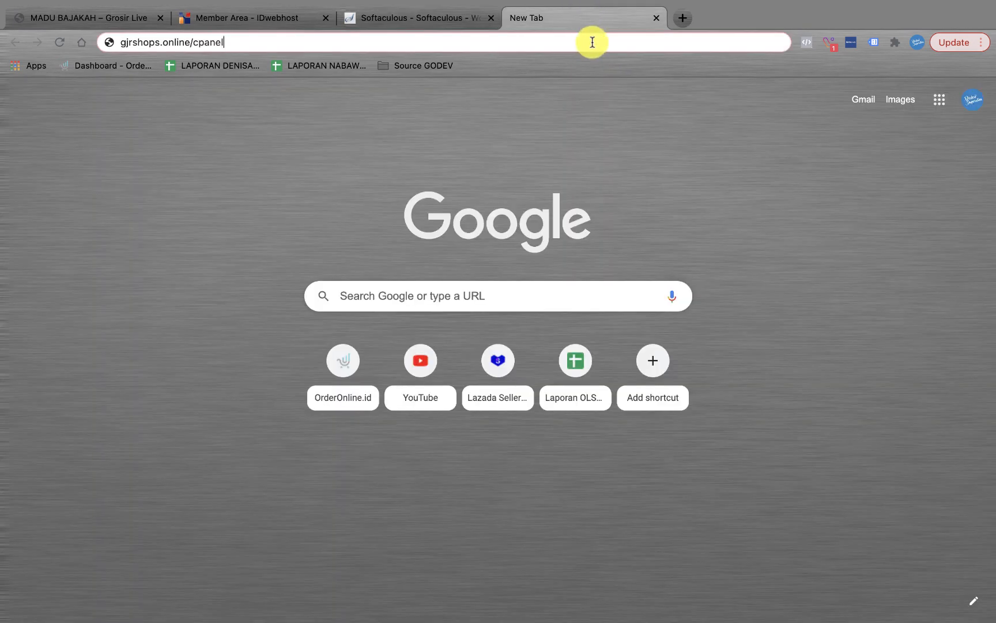
pyautogui.press('super+a')
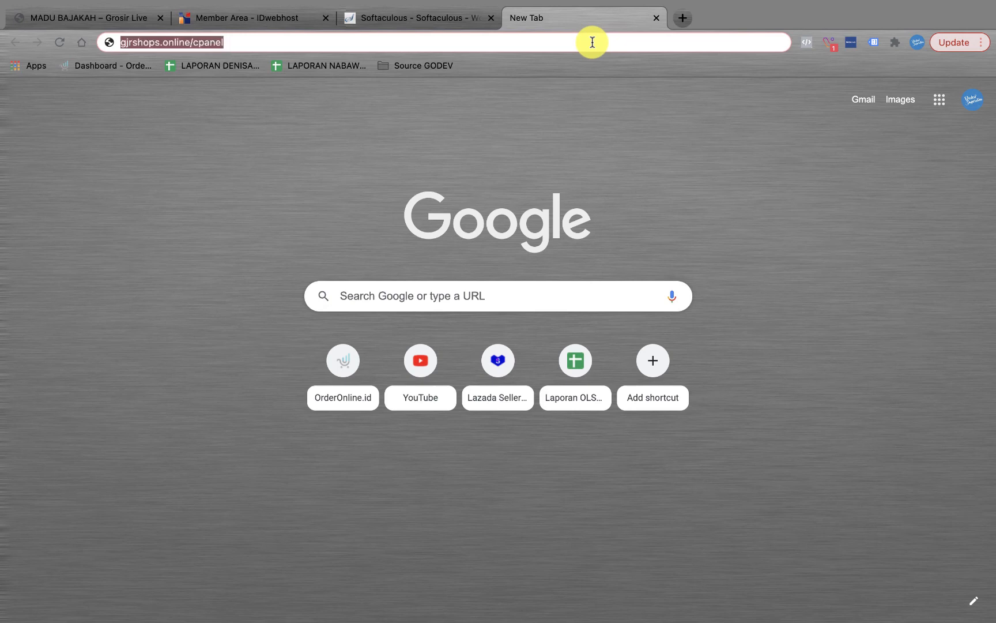
pyautogui.write('wis')
pyautogui.press('Right')
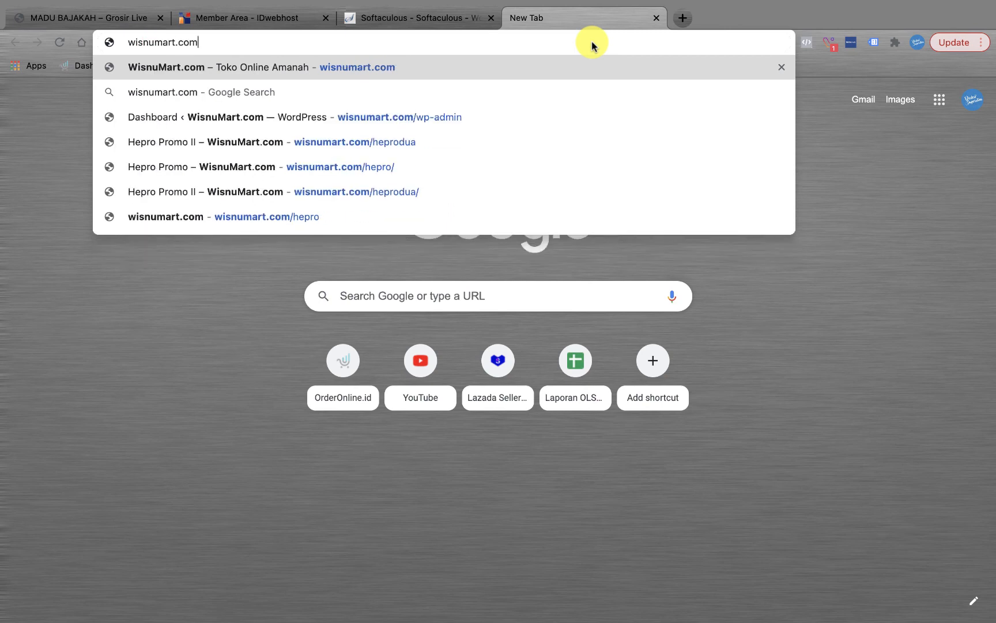
pyautogui.write('/wp')
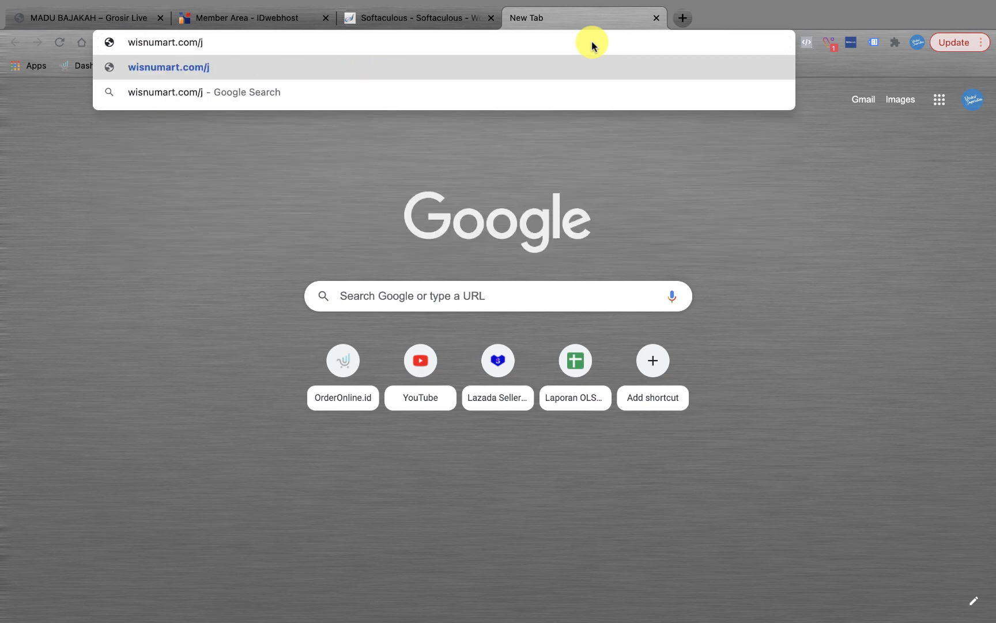
pyautogui.write('-')
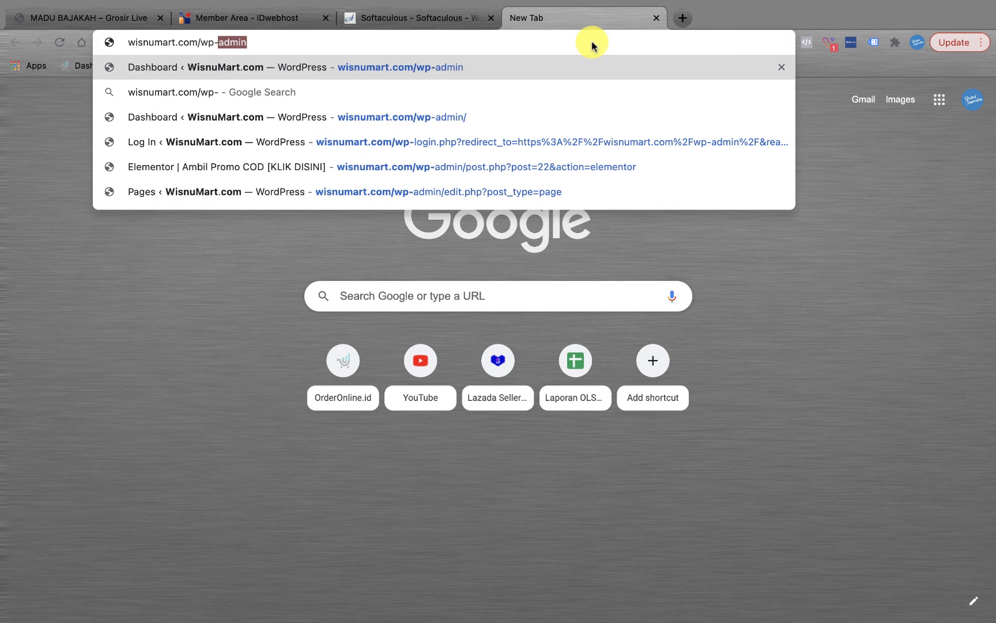
pyautogui.write('admin')
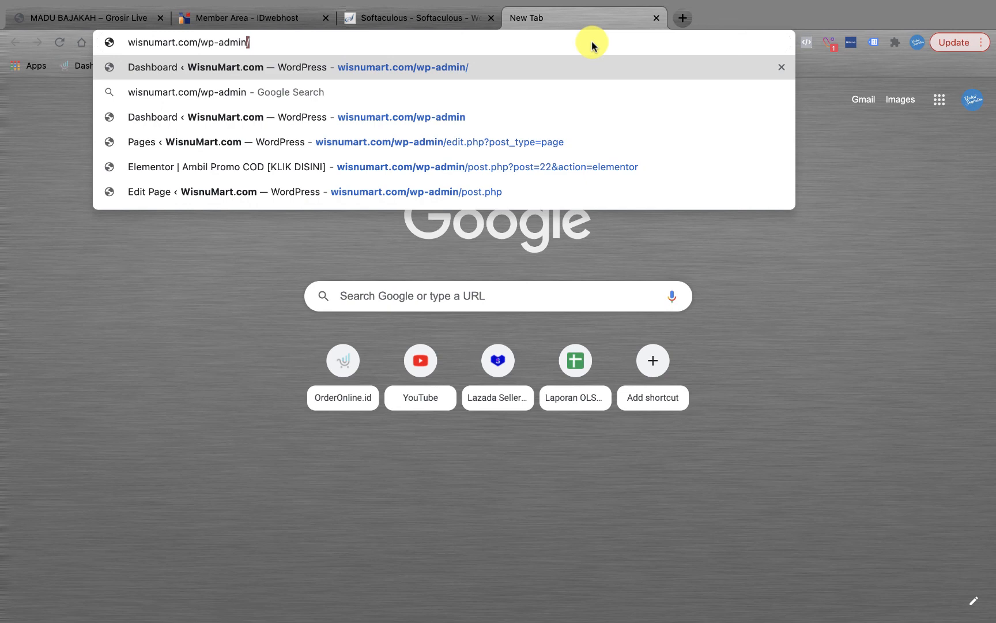
pyautogui.press('Return')
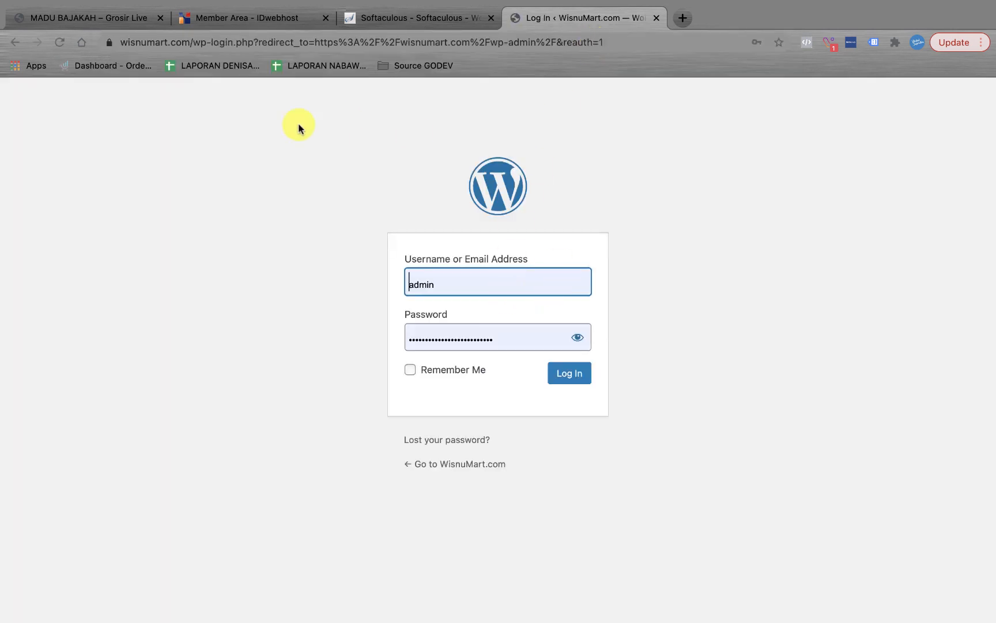
# Step: Load the wisnumart.com shop homepage in a new browser tab
pyautogui.click(689, 23)
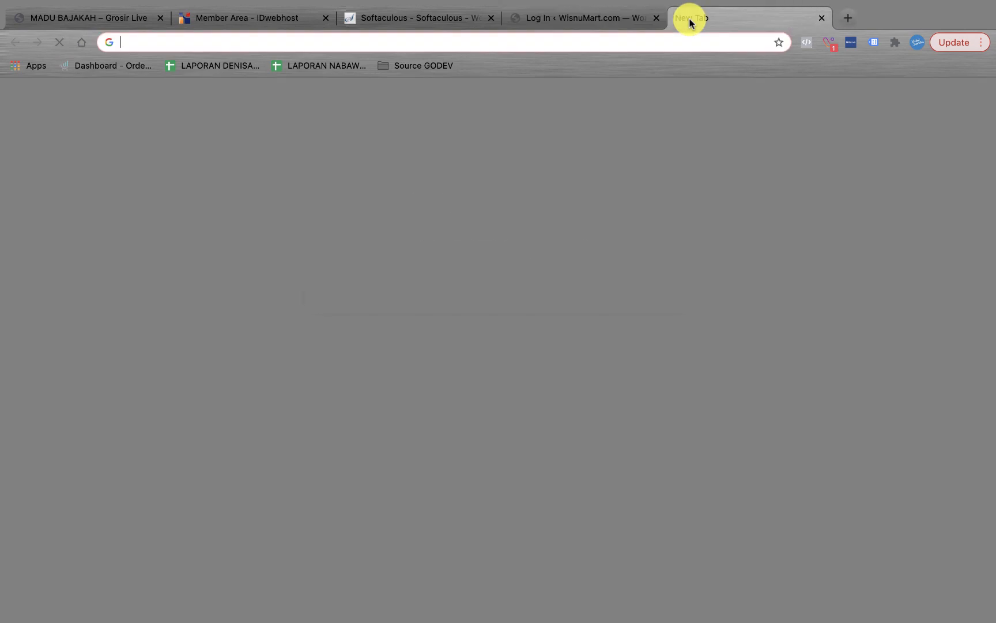
pyautogui.write('wisnu')
pyautogui.press('Return')
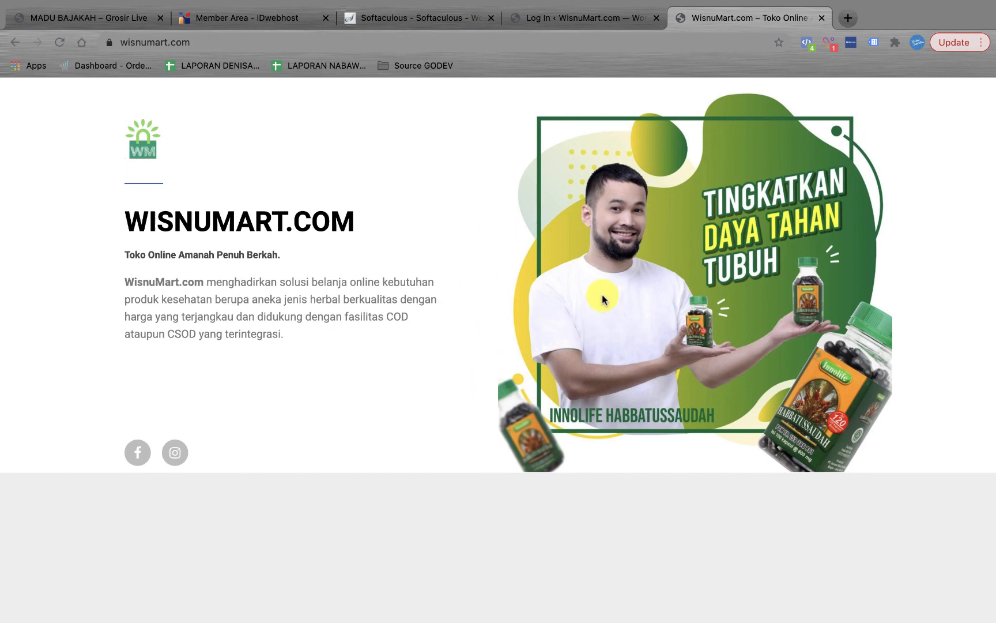
# Step: Back on the WordPress login page, sign in as admin with the autofilled credentials
pyautogui.click(582, 21)
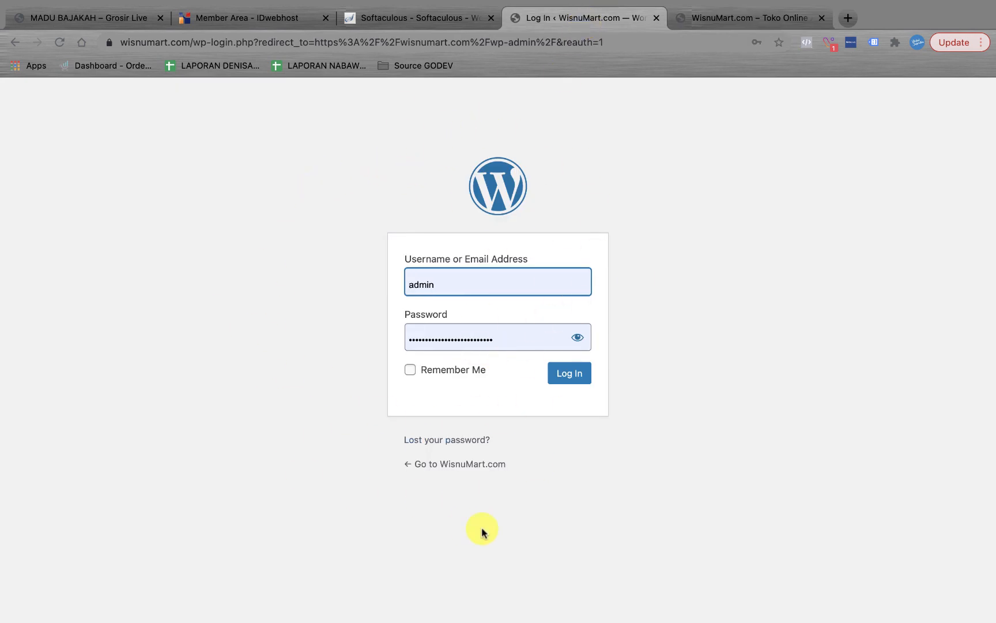
pyautogui.click(568, 377)
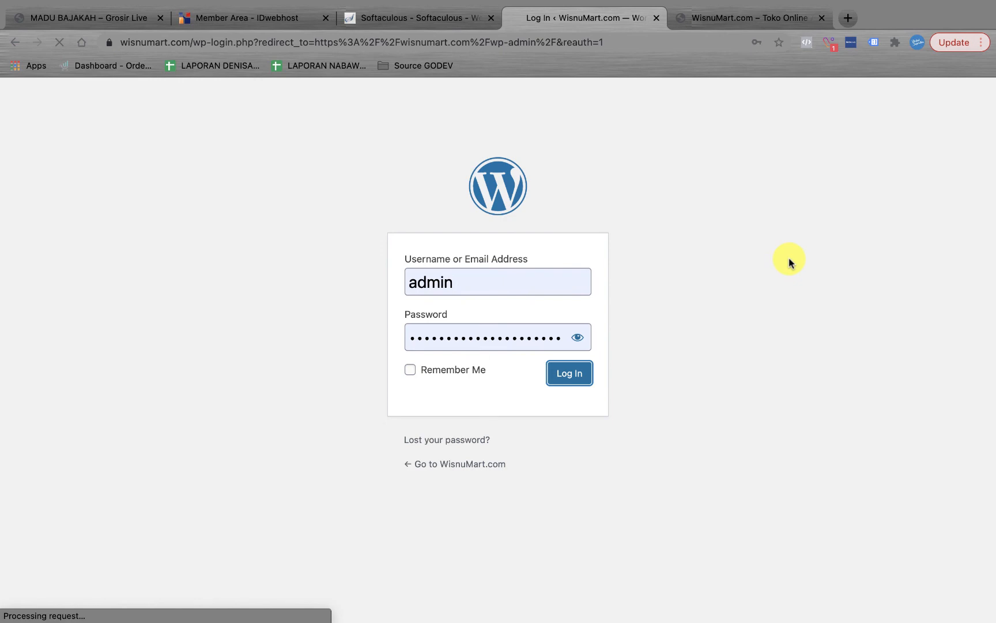
pyautogui.scroll(-1, 392, 336)
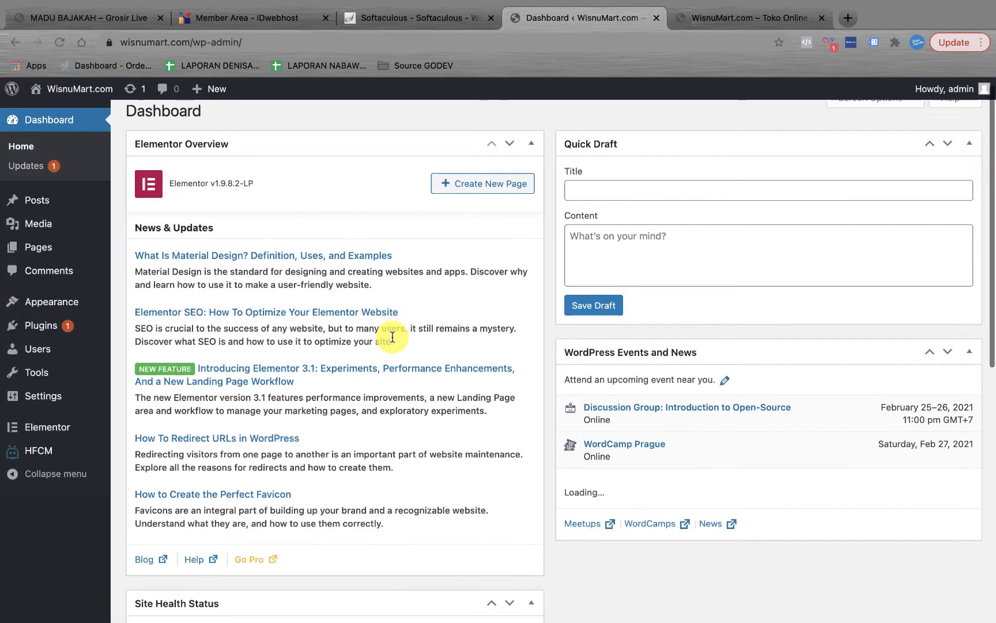
pyautogui.scroll(1, 393, 336)
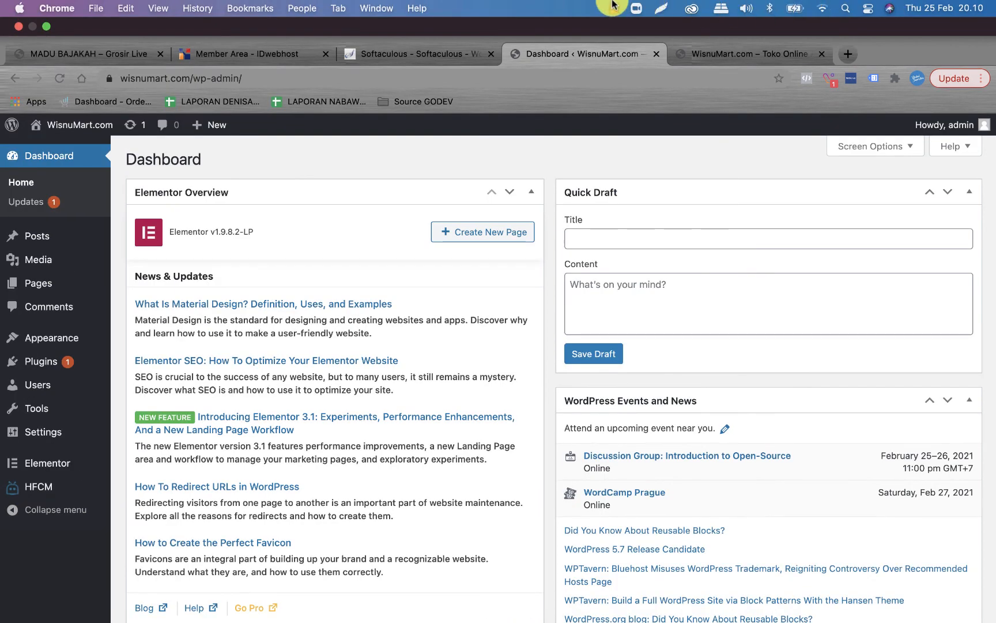
pyautogui.click(613, 6)
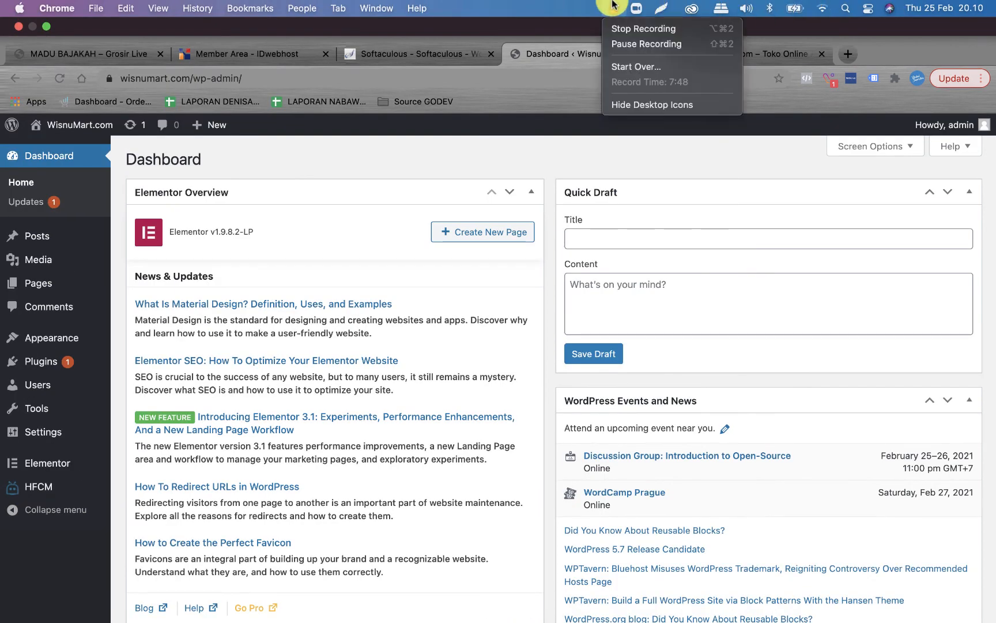